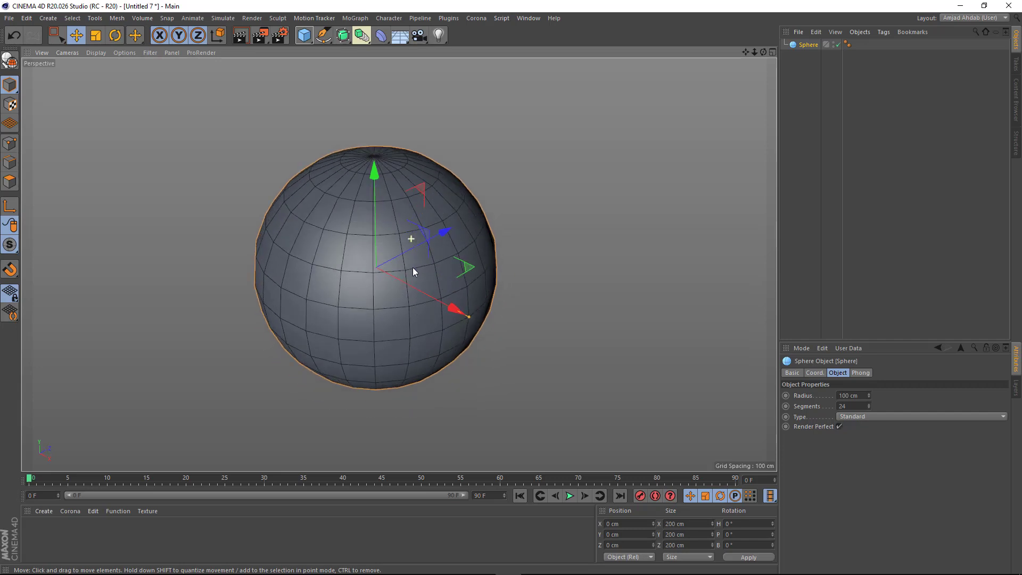
- Make the sphere editable and bevel all of its points with Limit enabled and a 50 cm offset
click(9, 61)
click(9, 144)
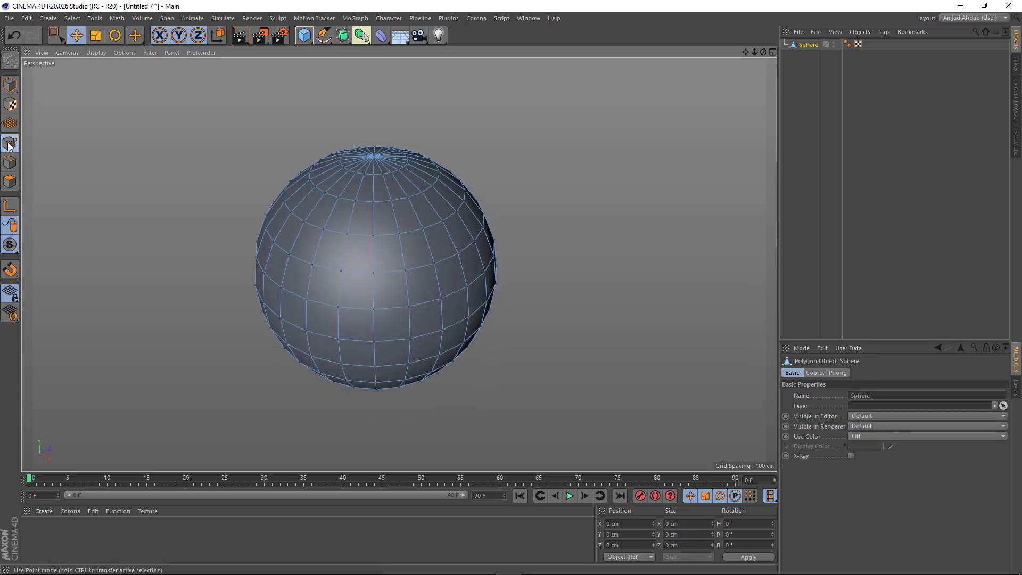
scroll(362, 208, up, 2)
right_click(346, 175)
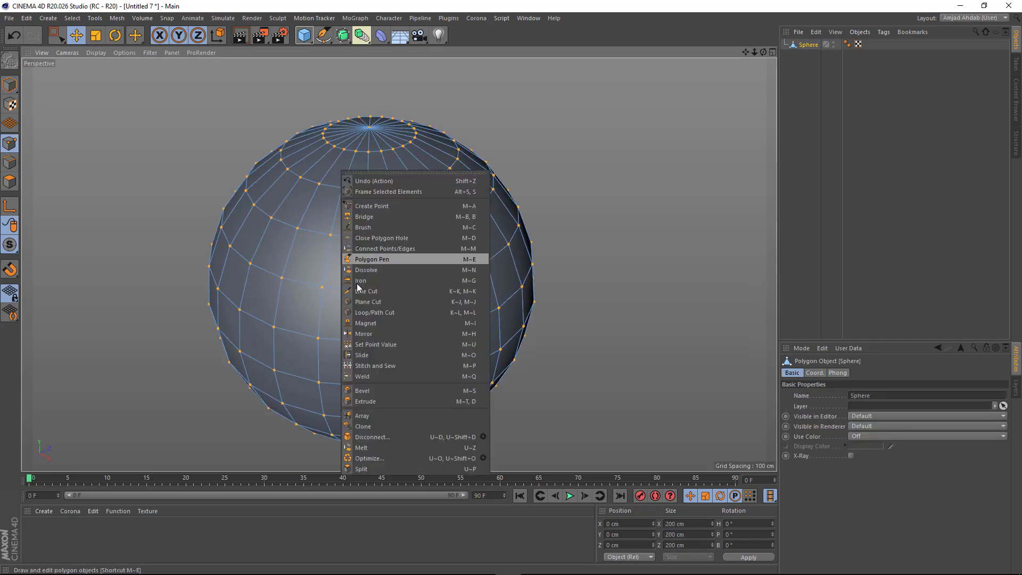
click(366, 392)
click(834, 447)
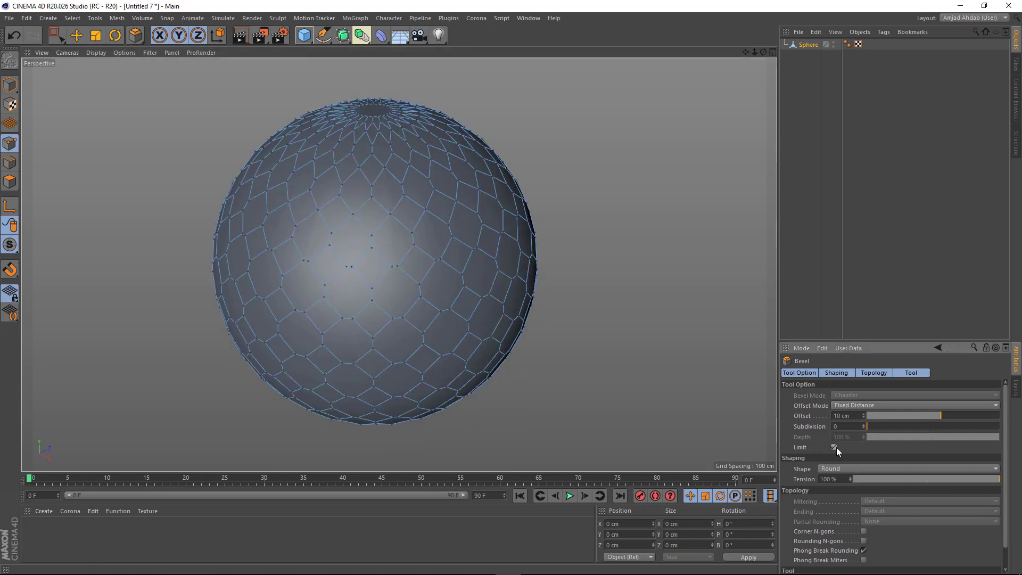
mouse_move(938, 416)
mouse_down()
mouse_move(975, 420)
mouse_move(943, 417)
mouse_up()
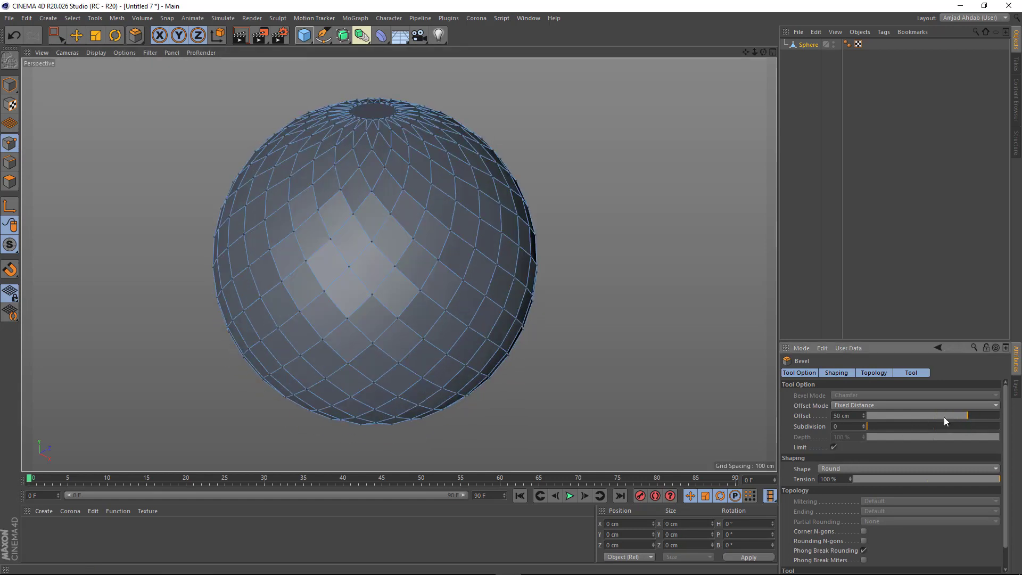
alt+drag(326, 189, 371, 241)
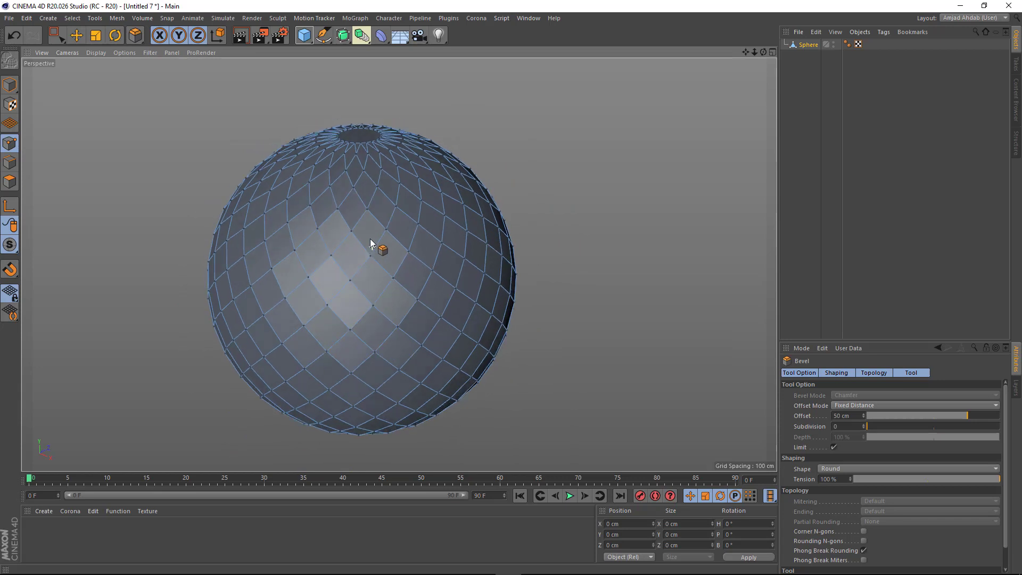
- Run Optimize on the beveled sphere mesh to merge its duplicate points
right_click(297, 131)
click(362, 410)
alt+drag(375, 304, 426, 280)
key(e)
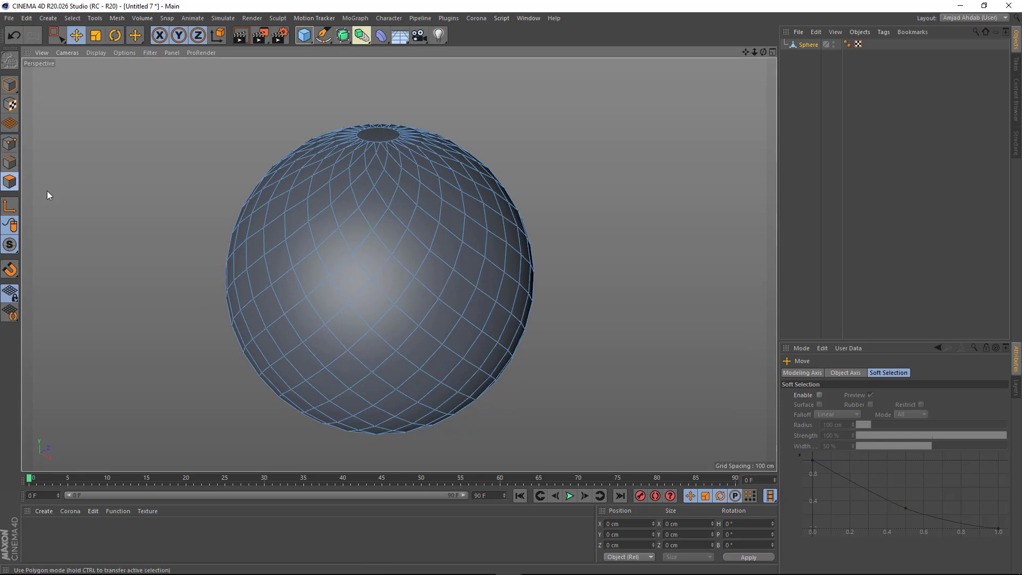
- Select a two-polygon-wide spiral strip running from the sphere's top pole to its bottom pole with Live Selection in polygon mode
alt+drag(373, 207, 369, 235)
key(9)
scroll(370, 181, up, 3)
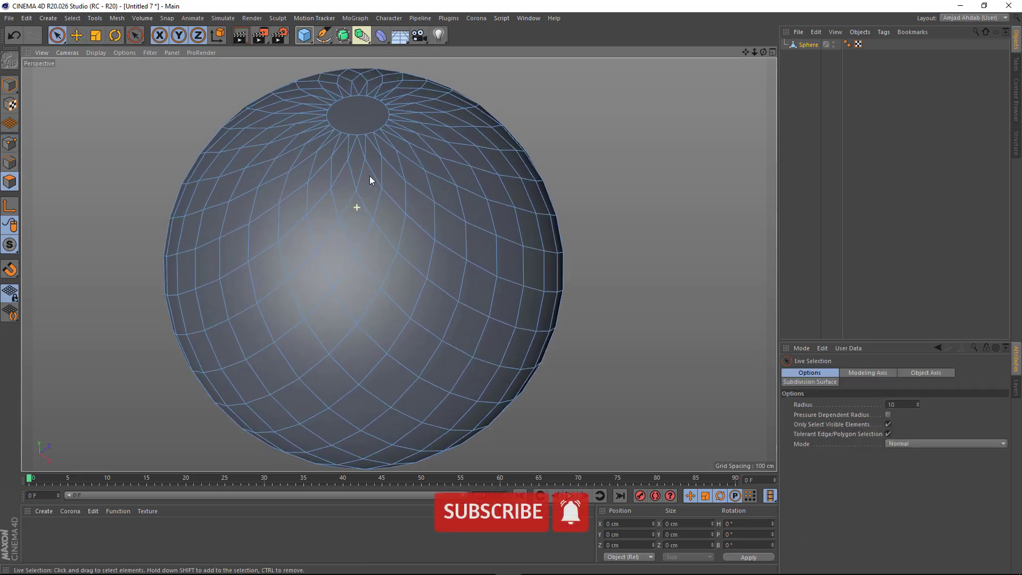
scroll(370, 180, up, 1)
click(355, 201)
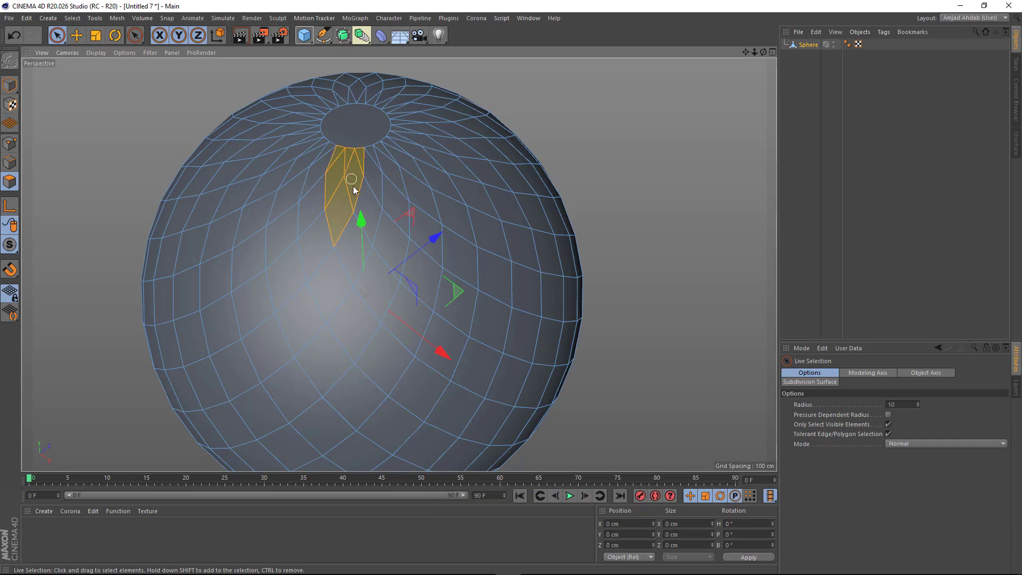
alt+drag(529, 366, 314, 237)
mouse_move(408, 330)
mouse_down()
mouse_move(481, 391)
mouse_move(251, 222)
mouse_move(338, 266)
mouse_move(424, 338)
mouse_move(439, 365)
mouse_move(403, 273)
mouse_move(412, 317)
mouse_up()
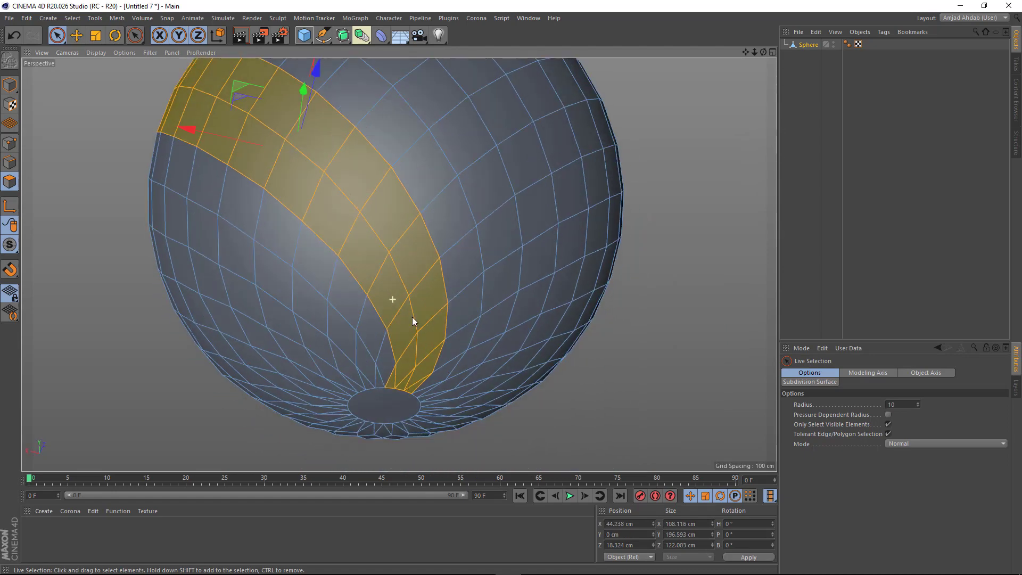
alt+right_drag(412, 317, 324, 228)
alt+drag(324, 229, 391, 367)
- Add the upper part of the opposite spiral strip to the polygon selection, starting at the pole in the Top view
middle_click(415, 246)
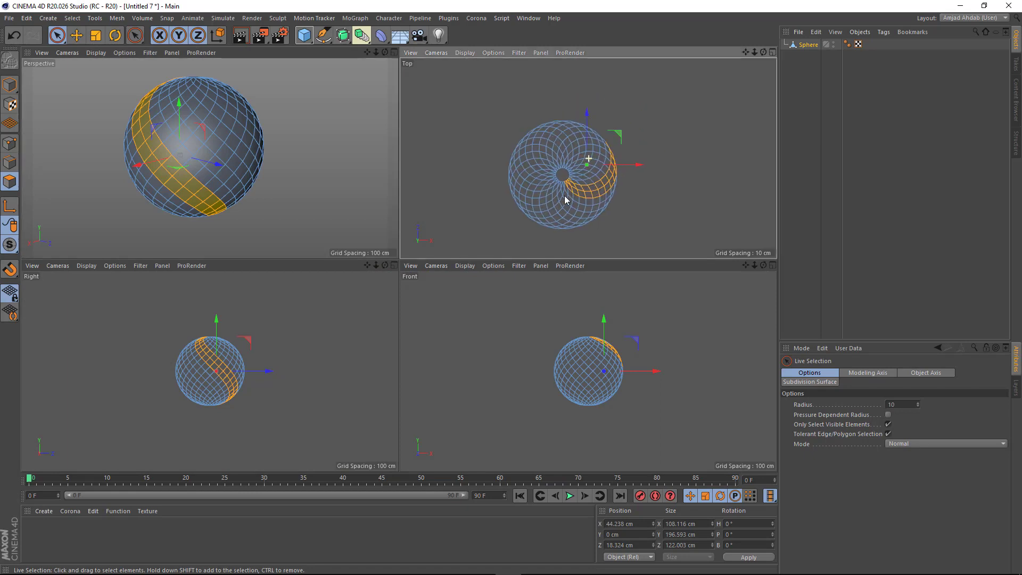
scroll(561, 176, up, 6)
alt+middle_drag(528, 175, 532, 189)
middle_click(533, 190)
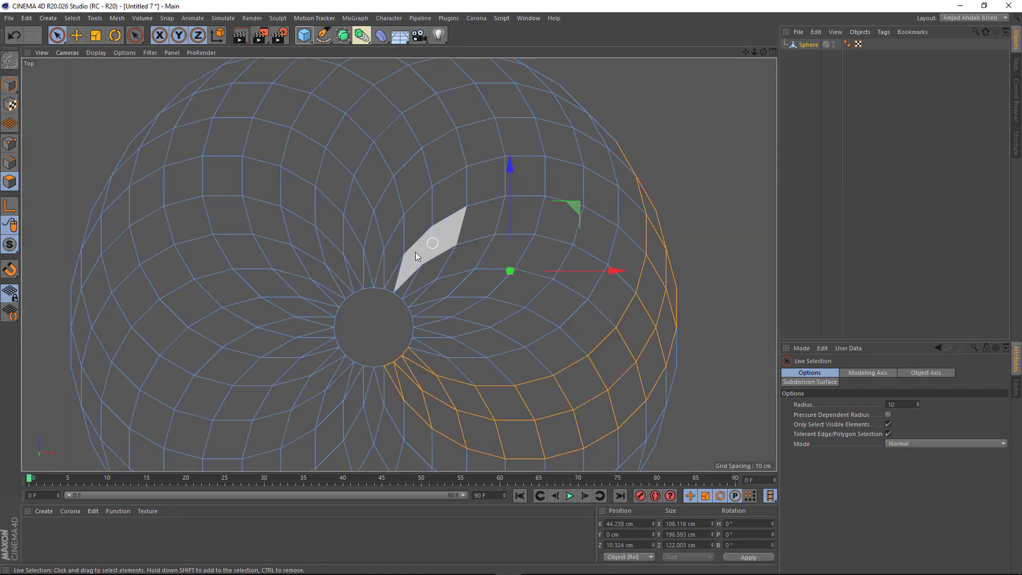
scroll(415, 251, down, 3)
alt+middle_drag(373, 283, 421, 261)
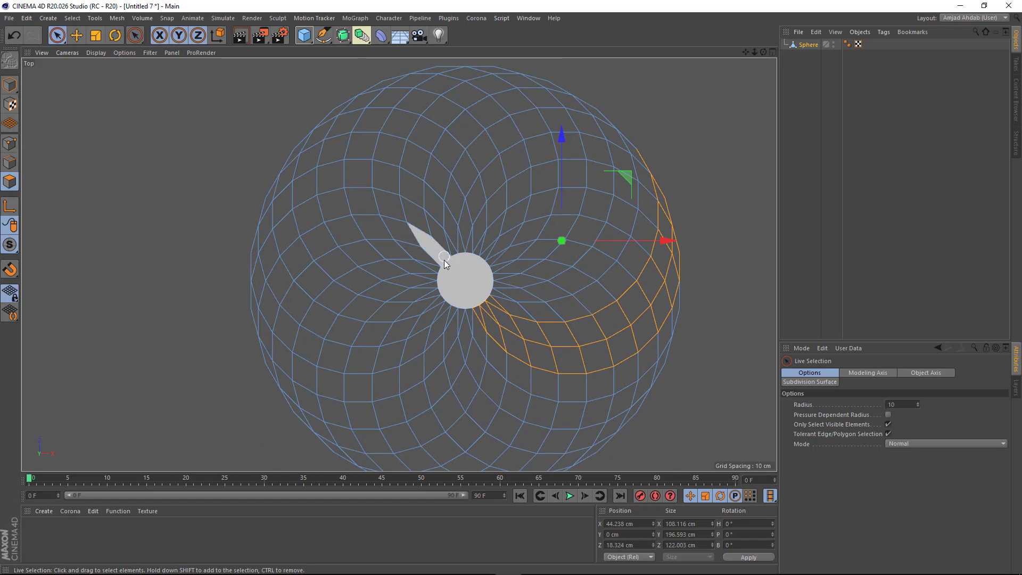
scroll(437, 266, up, 1)
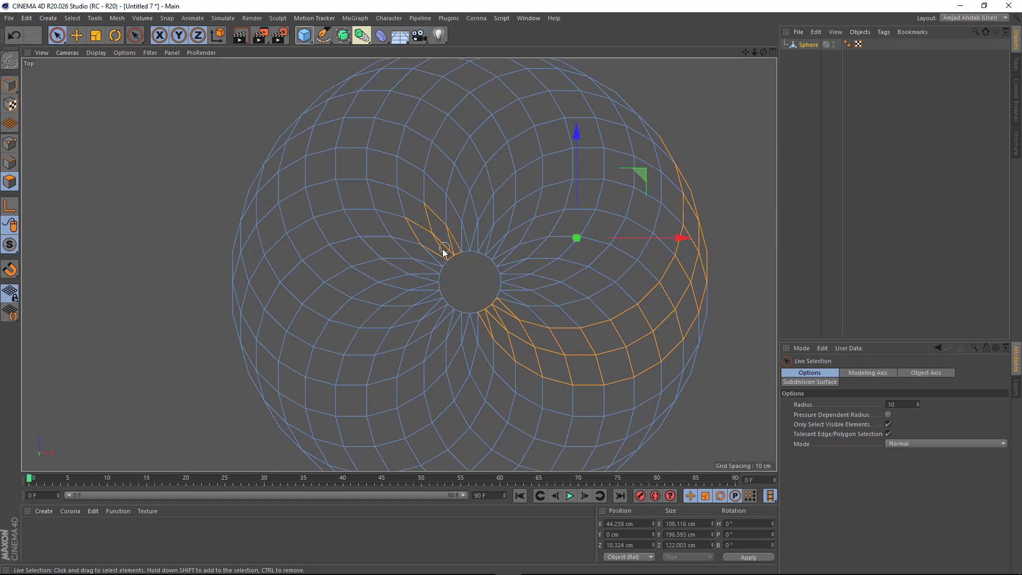
shift+drag(439, 255, 475, 296)
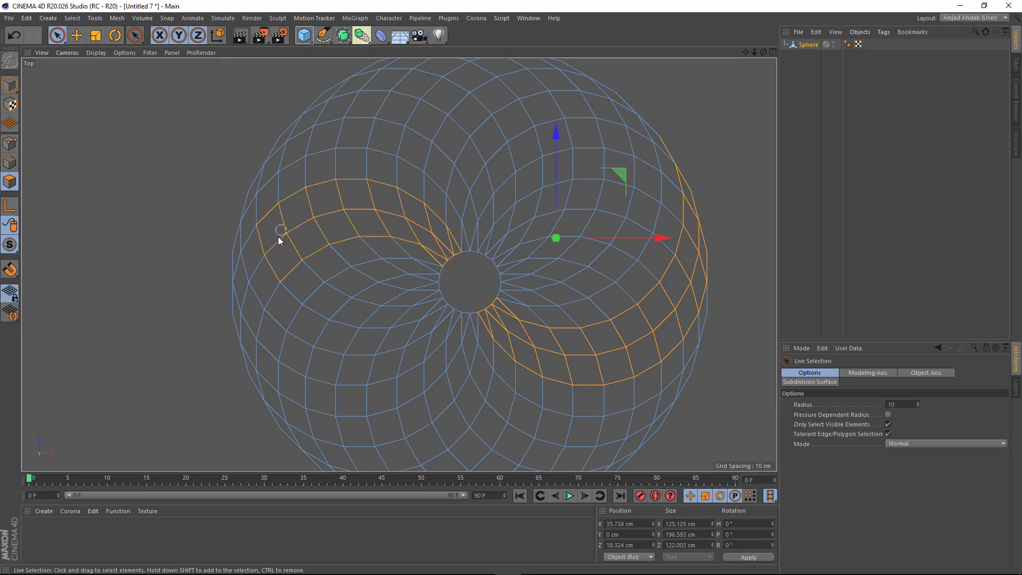
shift+drag(278, 237, 257, 276)
middle_click(266, 183)
middle_click(248, 171)
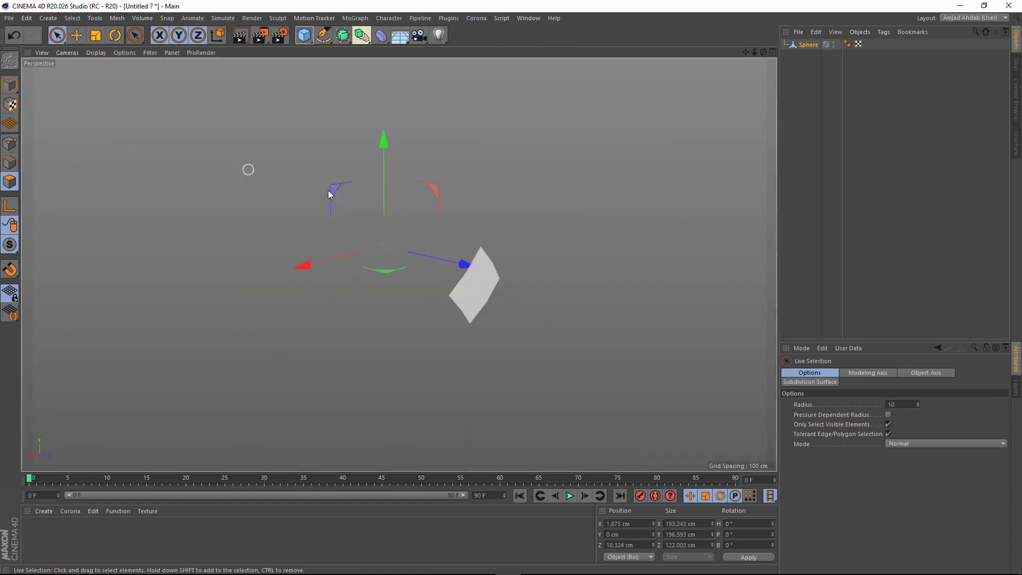
- Extend the second strip's polygon selection down around the sphere to the bottom pole
alt+drag(328, 190, 246, 185)
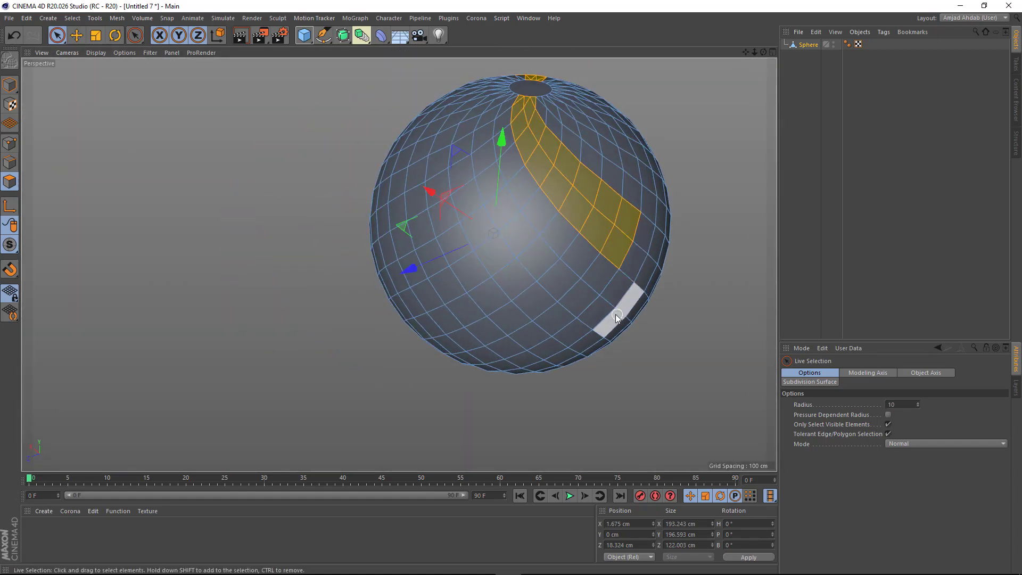
alt+drag(617, 318, 419, 254)
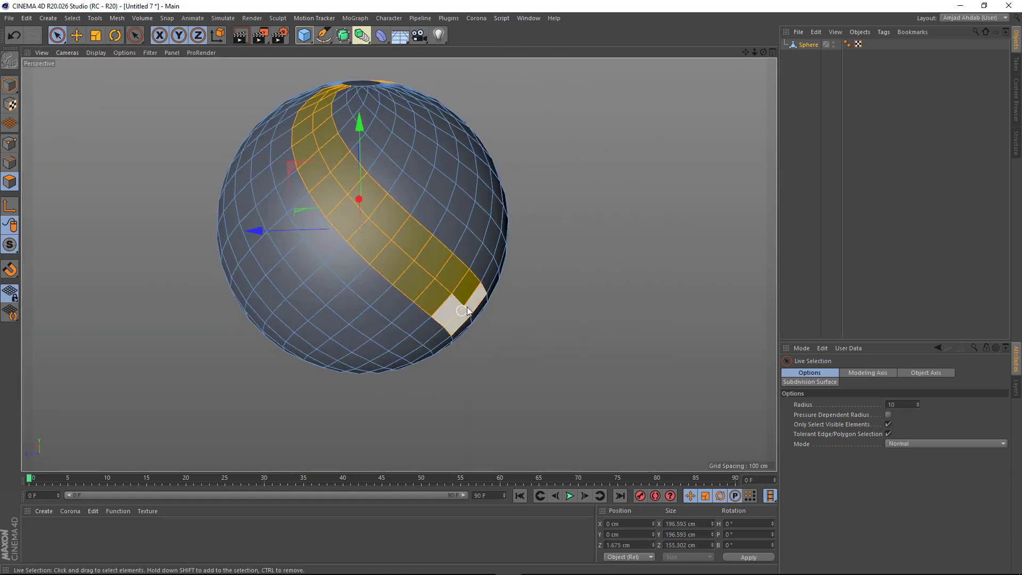
alt+drag(467, 312, 372, 272)
alt+drag(420, 357, 445, 215)
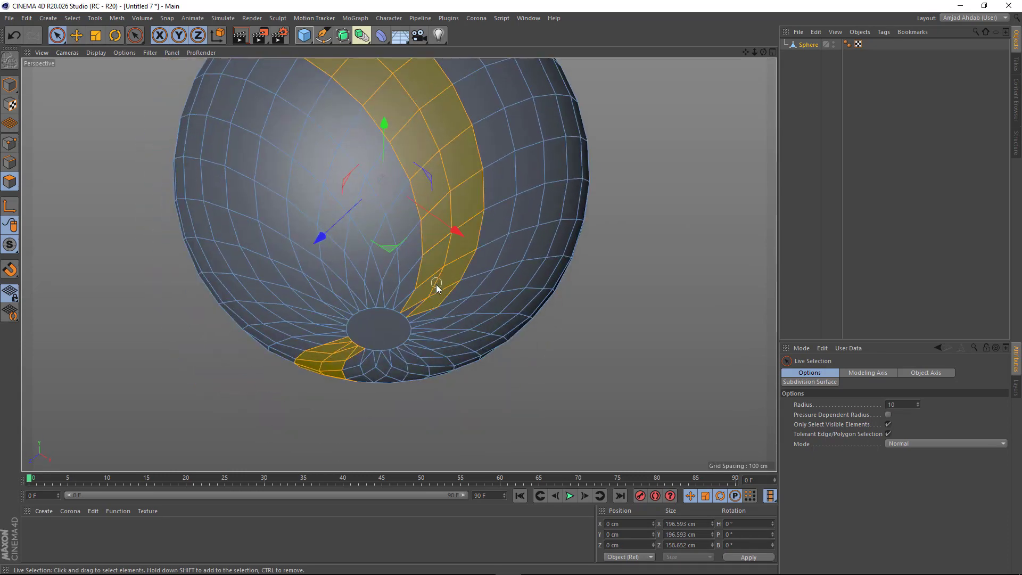
mouse_move(437, 287)
alt+mouse_down()
mouse_move(434, 255)
mouse_move(437, 292)
alt+mouse_up()
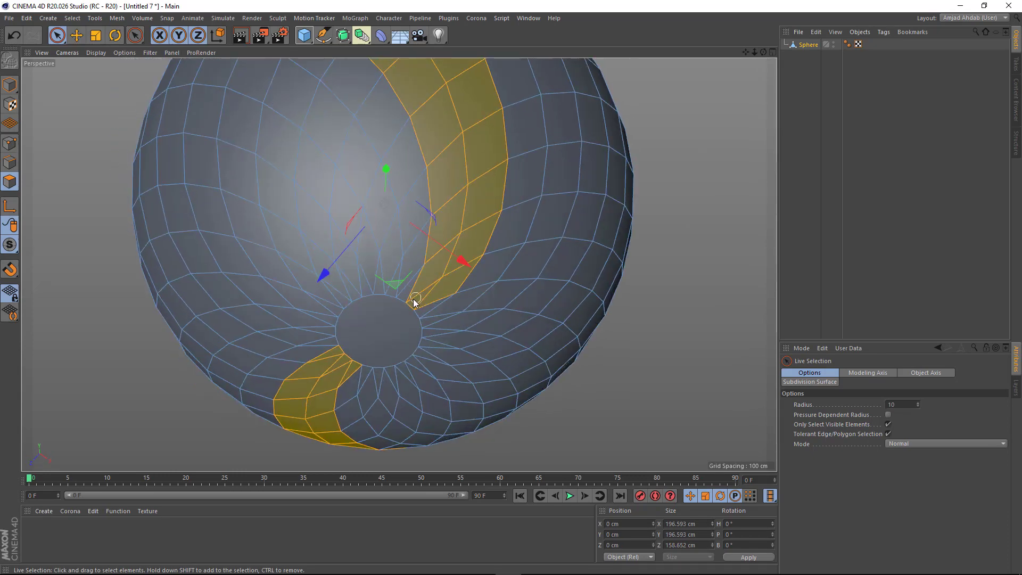
- Split the two selected spiral strips off into a separate object
scroll(427, 304, down, 8)
alt+drag(462, 231, 416, 288)
scroll(400, 260, up, 5)
right_click(415, 288)
click(434, 511)
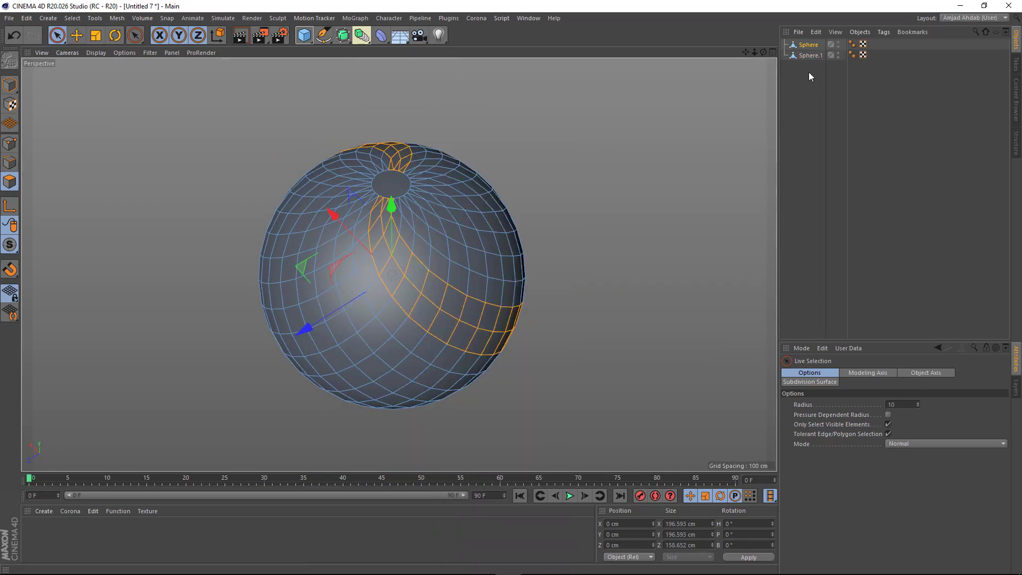
- Hide the original sphere in both the editor and the renderer
click(838, 55)
click(838, 53)
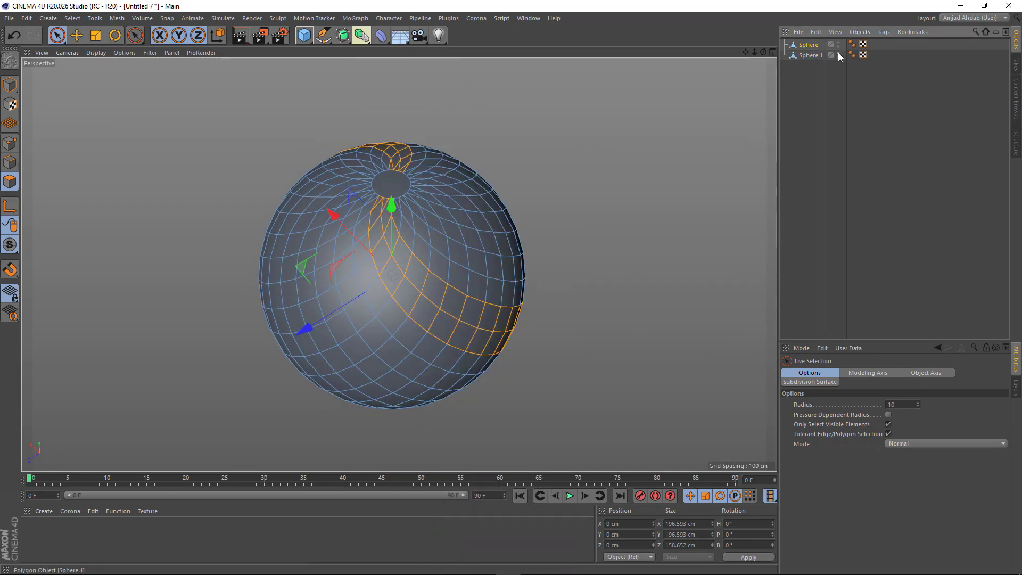
click(839, 45)
- Switch to edge mode, place the original sphere below the split-off strips in the object hierarchy, and select the strips object
alt+drag(390, 212, 412, 259)
scroll(412, 259, up, 2)
click(6, 164)
scroll(432, 234, up, 2)
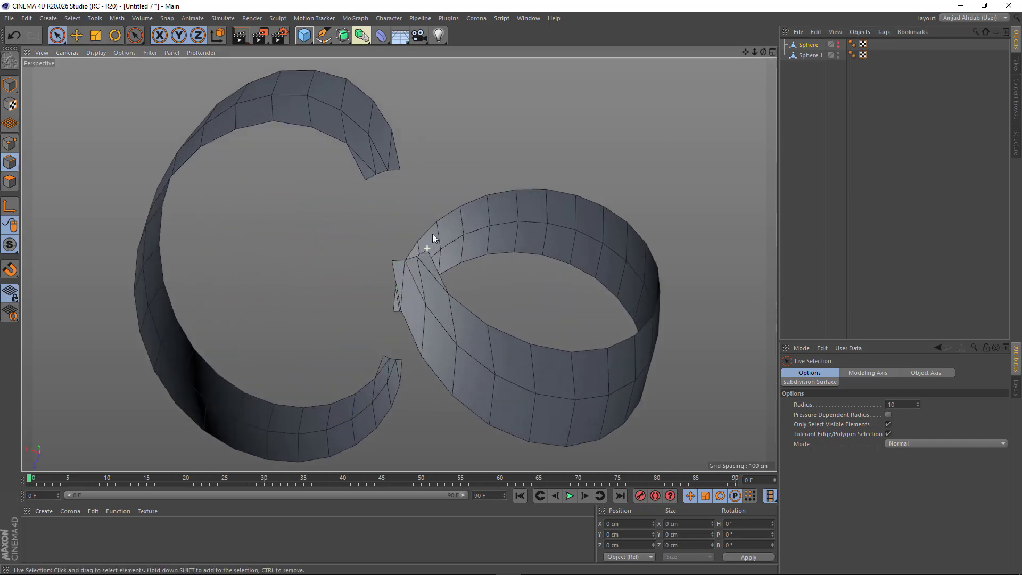
click(811, 56)
drag(808, 45, 808, 103)
click(810, 45)
alt+drag(381, 223, 199, 169)
key(e)
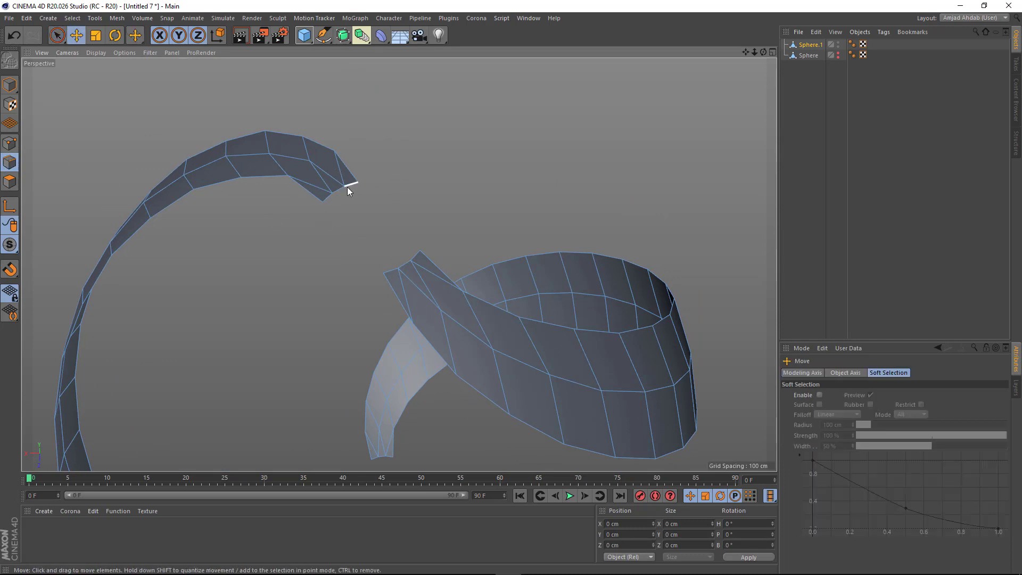
- Select the end edges of both strips at the top pole and create polygons between them with Stitch and Sew
click(347, 187)
scroll(420, 256, up, 1)
shift+click(420, 254)
shift+click(405, 264)
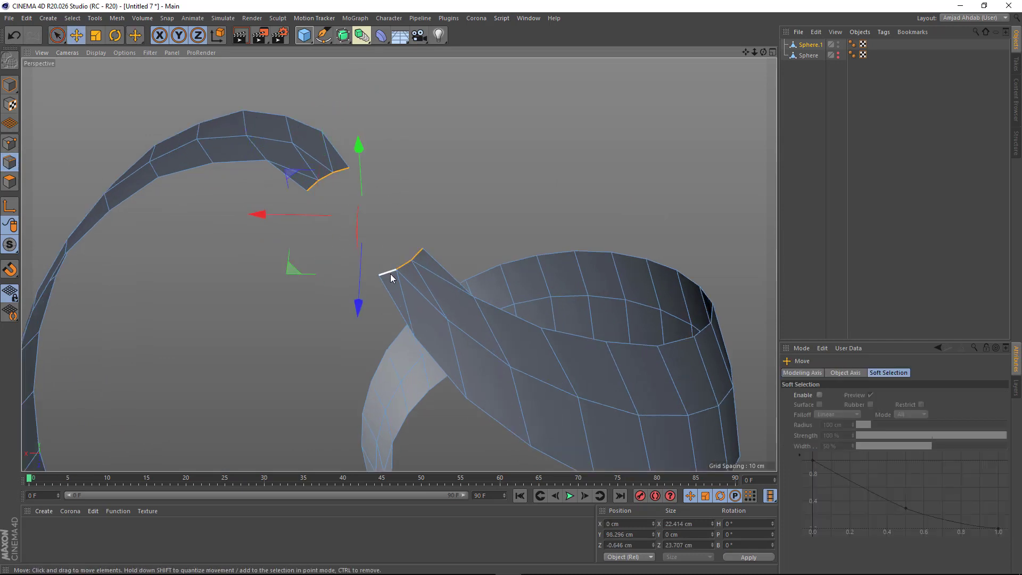
shift+click(391, 273)
alt+drag(392, 272, 417, 135)
right_click(416, 135)
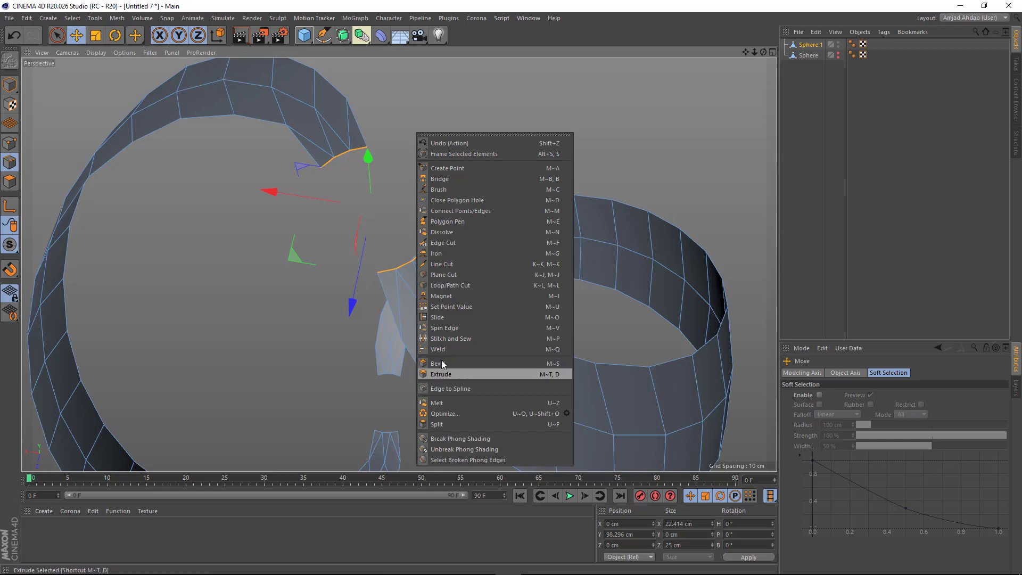
click(447, 339)
drag(346, 200, 402, 290)
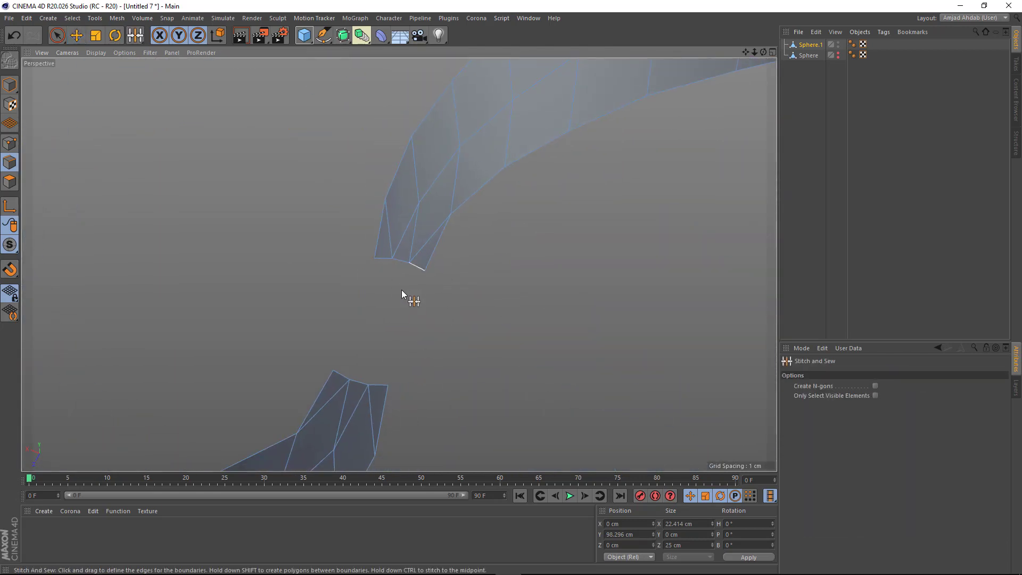
- Select the strips' end edges at the bottom pole and connect them with new polygons using Stitch and Sew
key(e)
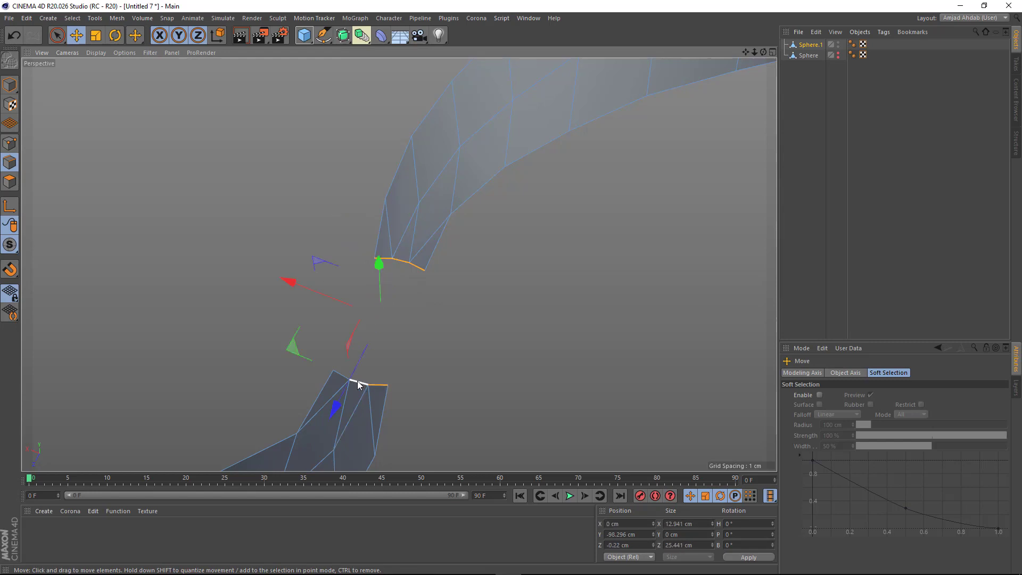
scroll(403, 356, down, 2)
right_click(415, 340)
click(447, 447)
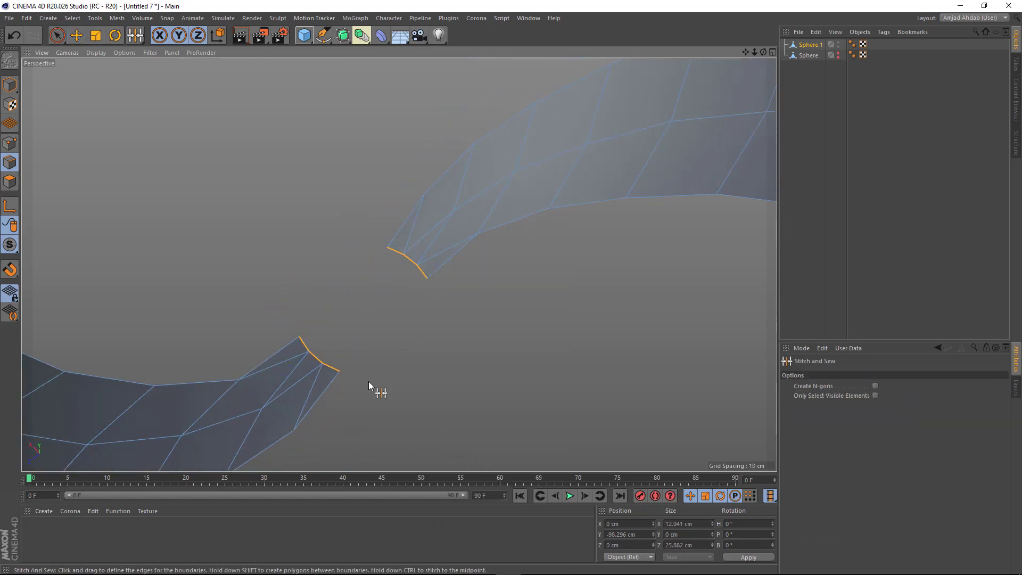
shift+drag(416, 318, 427, 278)
- Add two crosswise cuts to each of the two bridging sections with Line Cut
alt+drag(374, 300, 359, 368)
right_click(381, 355)
click(382, 334)
alt+drag(366, 290, 362, 308)
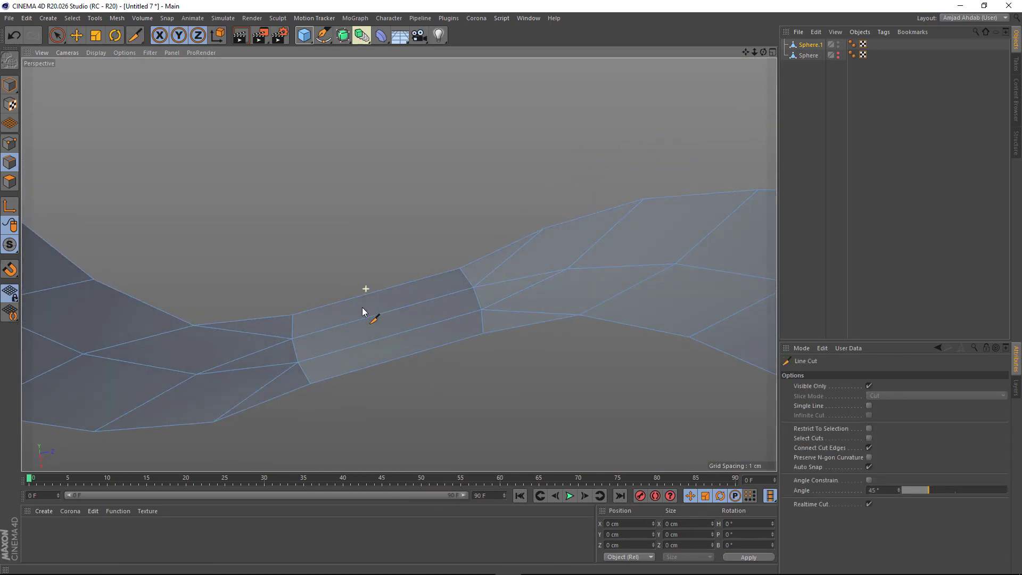
click(328, 275)
click(366, 418)
key(Escape)
alt+drag(428, 322, 372, 269)
scroll(415, 277, down, 3)
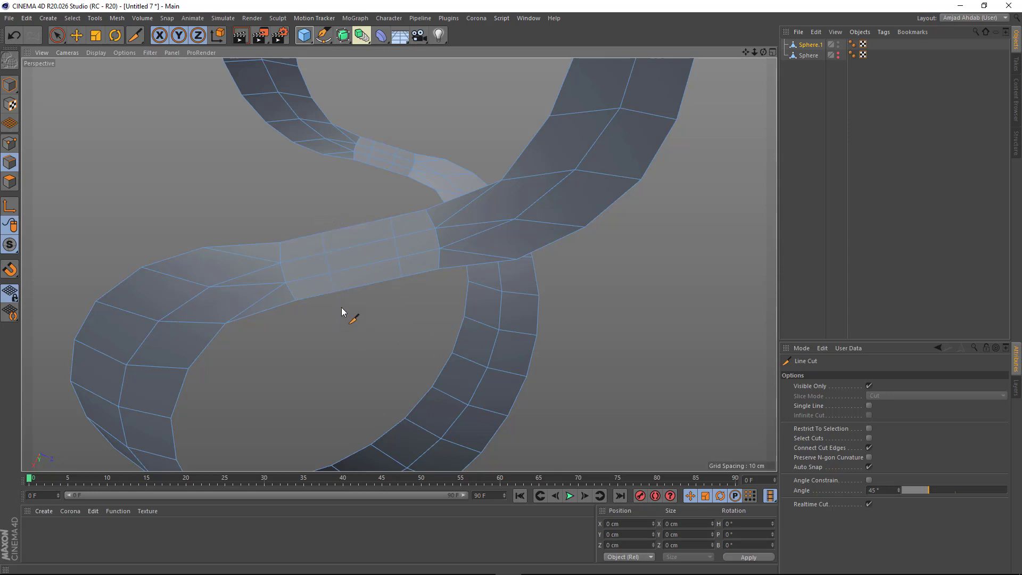
- Select all polygons of the joined strips, align their normals, and clear the selection
alt+drag(342, 308, 253, 234)
key(ctrl+a)
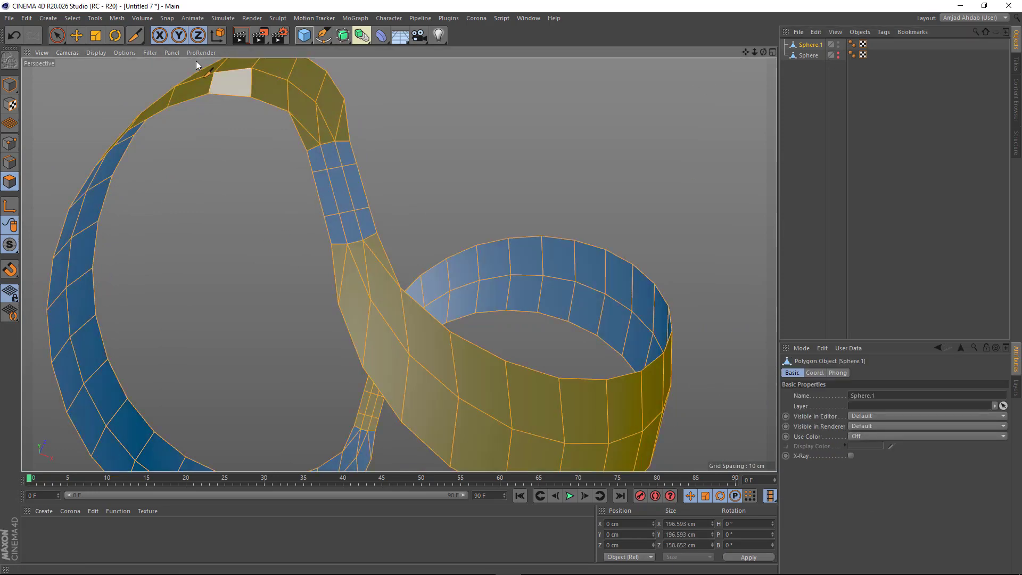
mouse_move(148, 105)
click(191, 109)
alt+drag(347, 225, 349, 276)
key(ctrl+shift+a)
- Set up the Brush tool in point mode with Smooth mode, 40% strength and a 15.743 cm radius
right_click(484, 226)
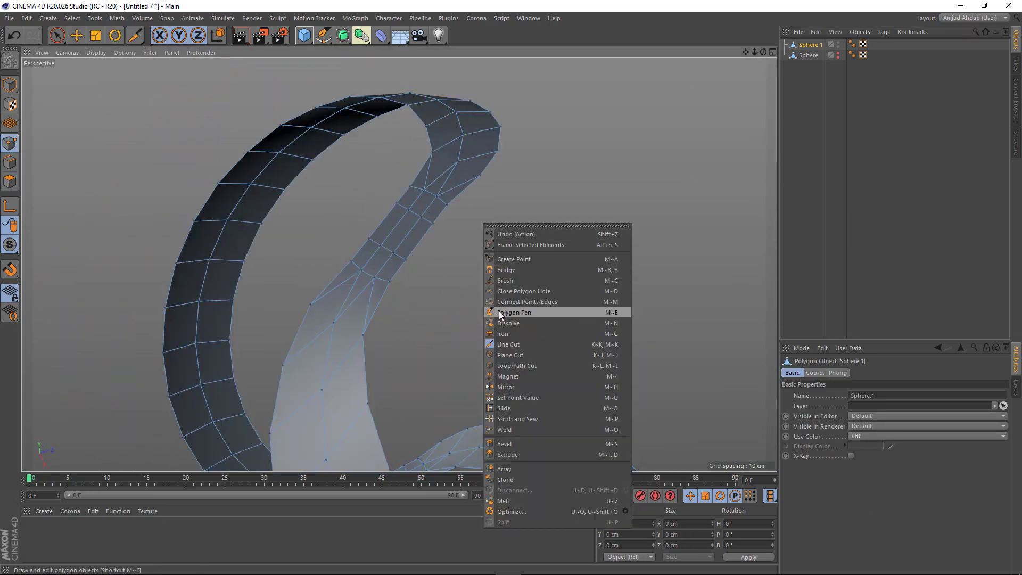
click(509, 280)
scroll(404, 256, up, 3)
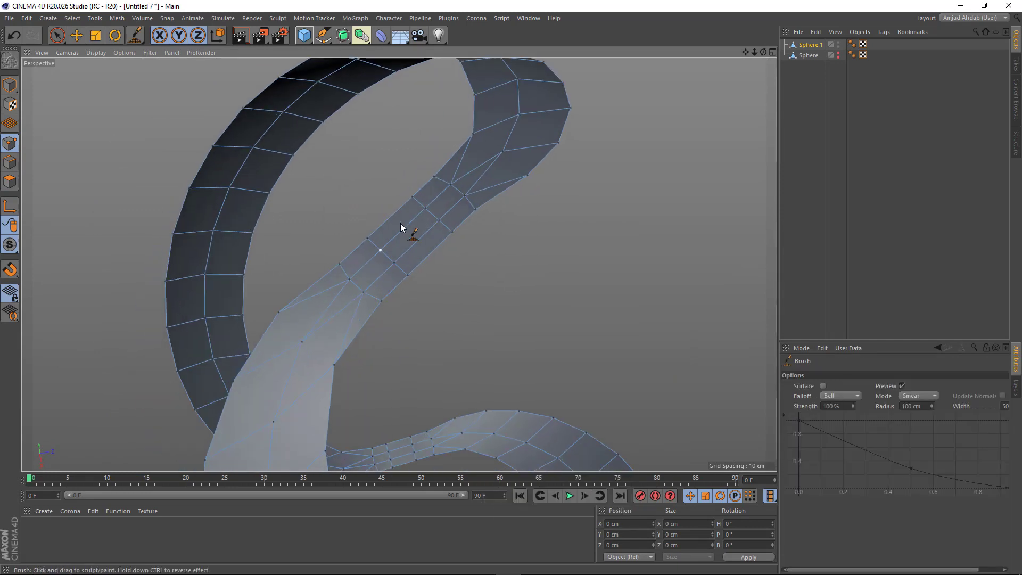
mouse_move(426, 259)
middle_down()
mouse_move(375, 291)
mouse_move(357, 279)
middle_up()
mouse_move(451, 289)
middle_down()
mouse_move(327, 286)
mouse_move(367, 288)
middle_up()
scroll(411, 252, up, 1)
mouse_move(411, 253)
alt+mouse_down()
mouse_move(445, 293)
mouse_move(452, 357)
alt+mouse_up()
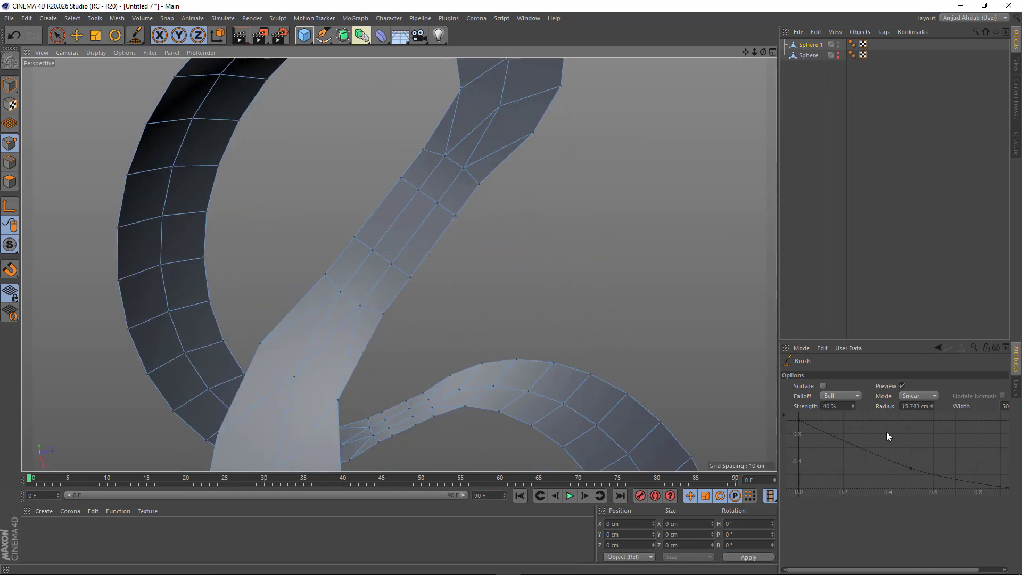
click(921, 396)
click(913, 492)
scroll(428, 273, up, 2)
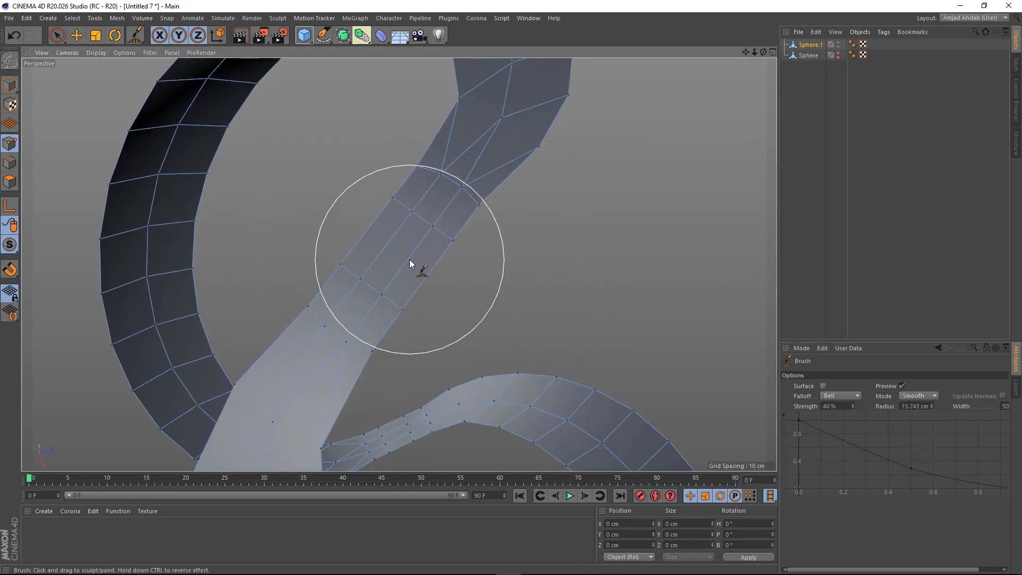
- Smooth the narrow bridging section and its adjoining points at the top pole with the Brush tool
alt+drag(407, 246, 573, 217)
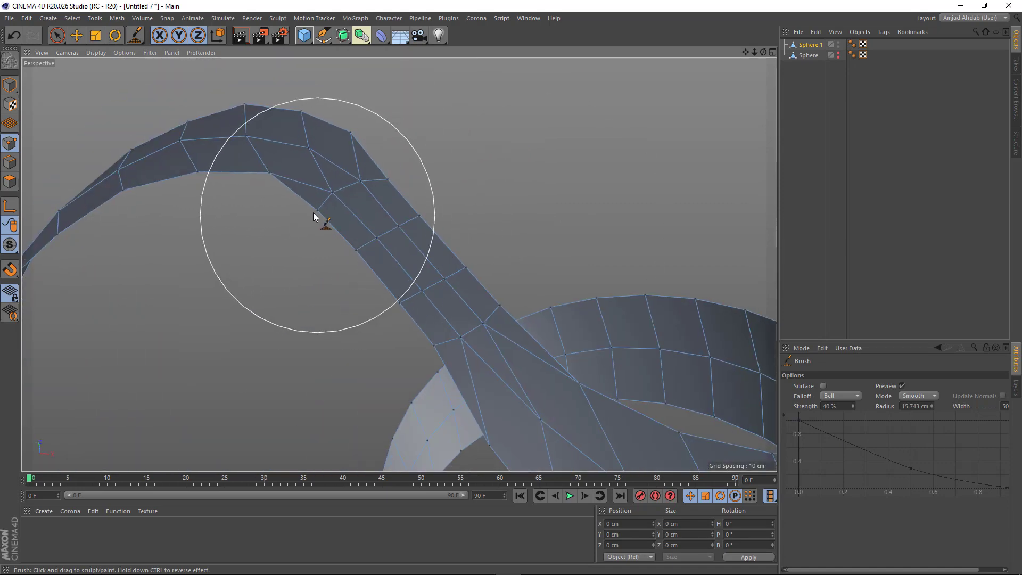
alt+drag(325, 238, 364, 189)
mouse_move(339, 234)
alt+mouse_down()
mouse_move(412, 238)
mouse_move(364, 274)
mouse_move(382, 271)
mouse_move(385, 286)
mouse_move(456, 326)
mouse_move(440, 282)
alt+mouse_up()
mouse_move(484, 247)
mouse_down()
mouse_move(497, 248)
mouse_move(302, 254)
mouse_move(437, 211)
mouse_move(451, 221)
mouse_move(367, 218)
mouse_move(517, 250)
mouse_up()
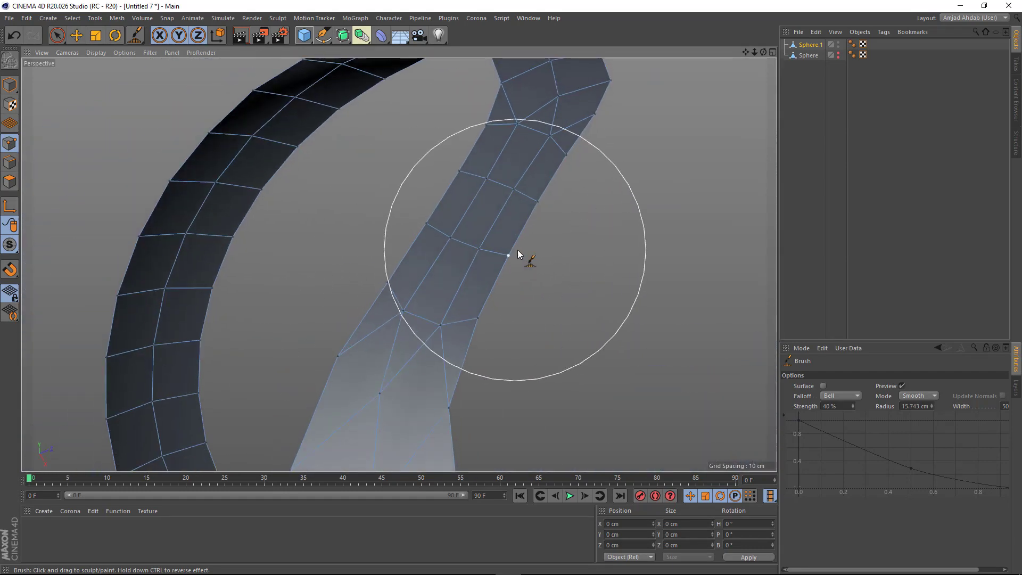
alt+drag(466, 192, 451, 191)
mouse_move(473, 339)
alt+mouse_down()
mouse_move(456, 274)
mouse_move(513, 187)
mouse_move(459, 313)
mouse_move(474, 260)
mouse_move(529, 209)
mouse_move(486, 226)
mouse_move(456, 268)
alt+mouse_up()
scroll(436, 299, down, 5)
- Smooth the points where the bottom pole's bridging section widens into the first spiral strip
scroll(459, 314, up, 5)
alt+drag(423, 333, 421, 138)
scroll(447, 319, up, 4)
alt+middle_drag(498, 309, 424, 314)
drag(478, 215, 441, 237)
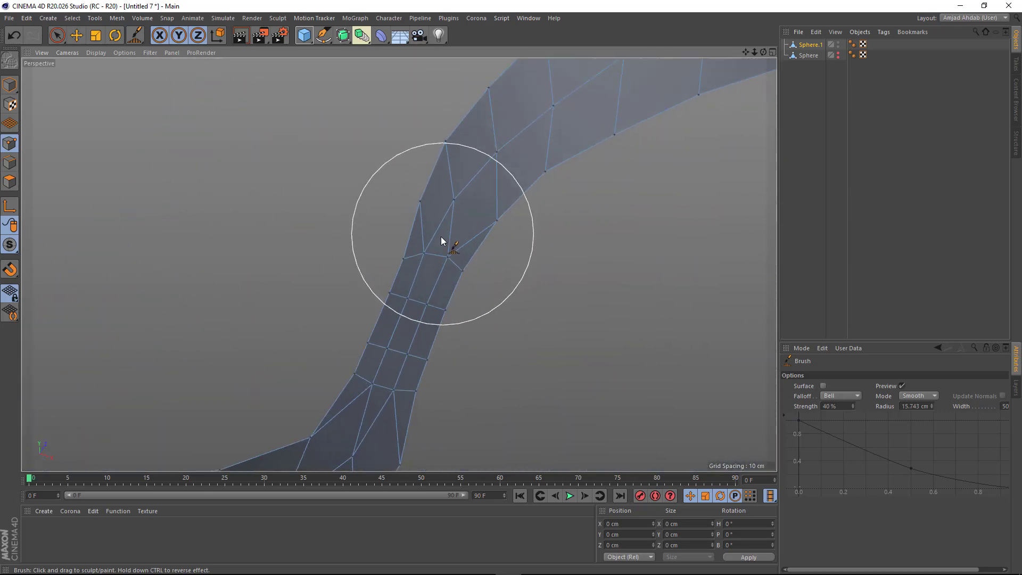
alt+middle_drag(440, 237, 452, 297)
alt+drag(452, 297, 474, 270)
drag(458, 233, 449, 300)
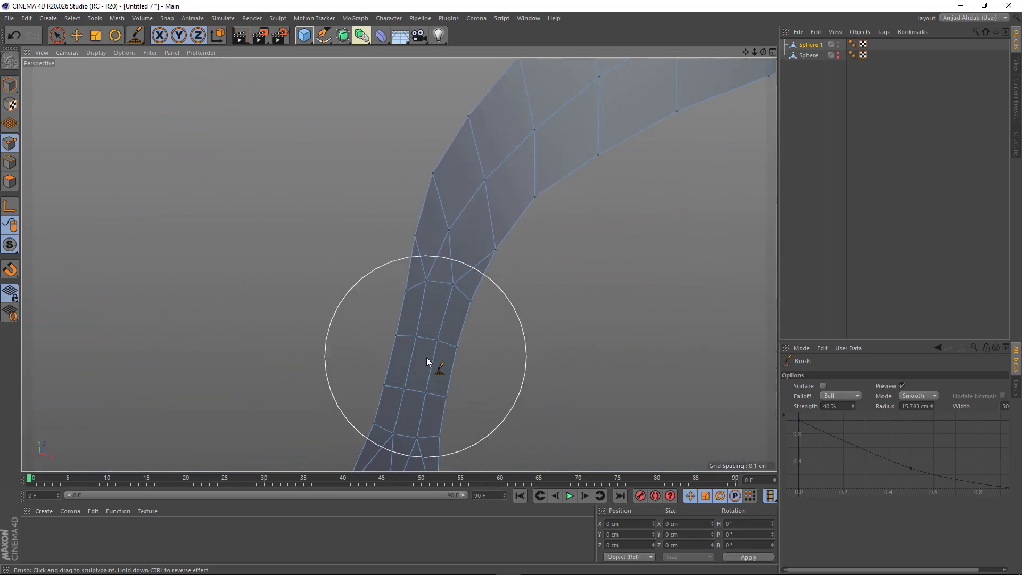
- Smooth the remaining part of the bottom pole's bridging section and undo the stray brush stroke
alt+middle_drag(427, 357, 401, 265)
drag(386, 362, 419, 364)
alt+drag(411, 361, 313, 365)
mouse_move(404, 353)
mouse_down()
mouse_move(325, 338)
mouse_move(347, 355)
mouse_move(354, 341)
mouse_move(364, 349)
mouse_up()
key(ctrl+z)
alt+middle_drag(406, 340, 403, 248)
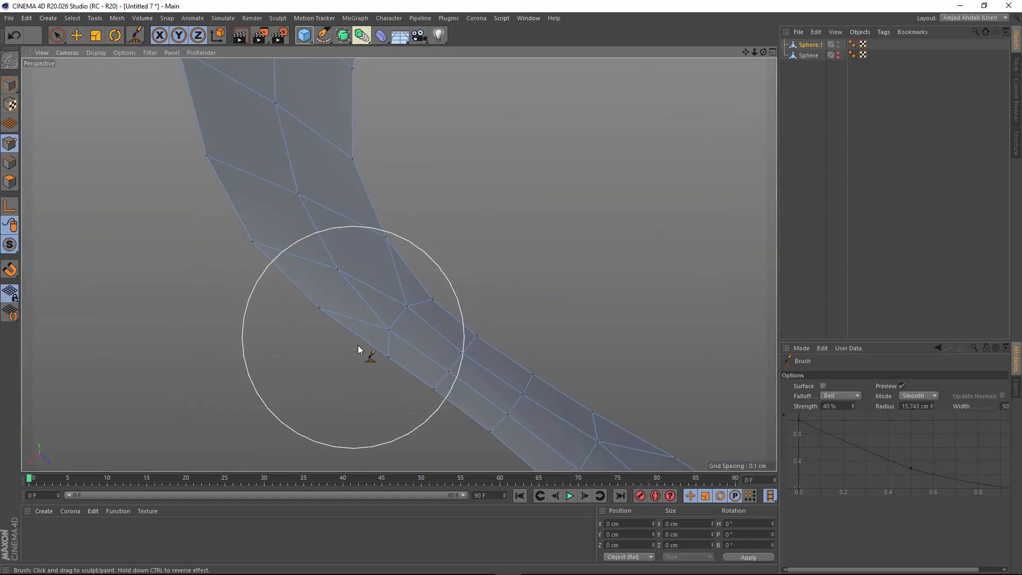
drag(358, 346, 418, 346)
- Brush along the whole bottom bridge to even out its point spacing and blend it into both strips
alt+middle_drag(419, 341, 408, 309)
alt+drag(478, 323, 480, 332)
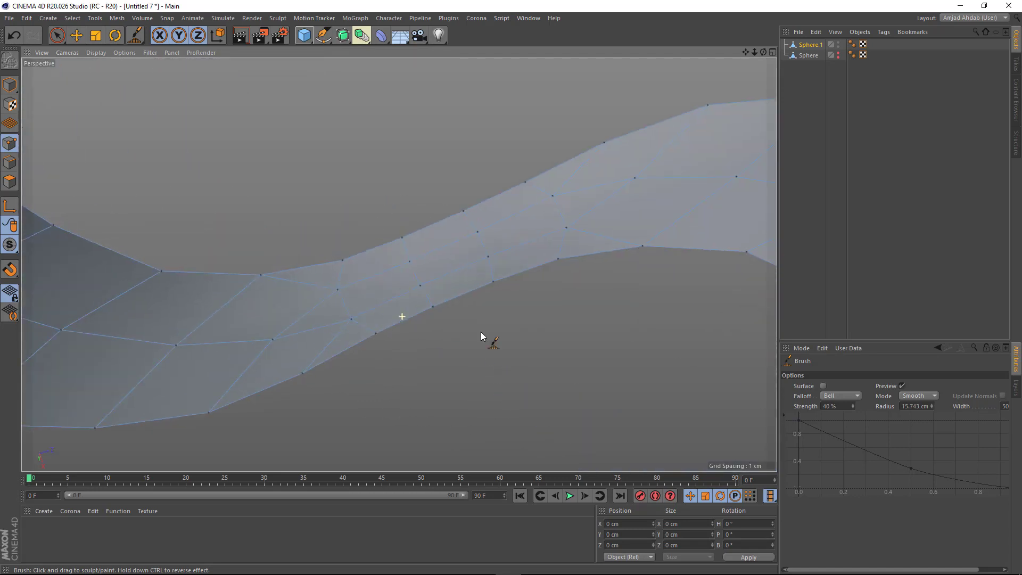
drag(293, 293, 469, 288)
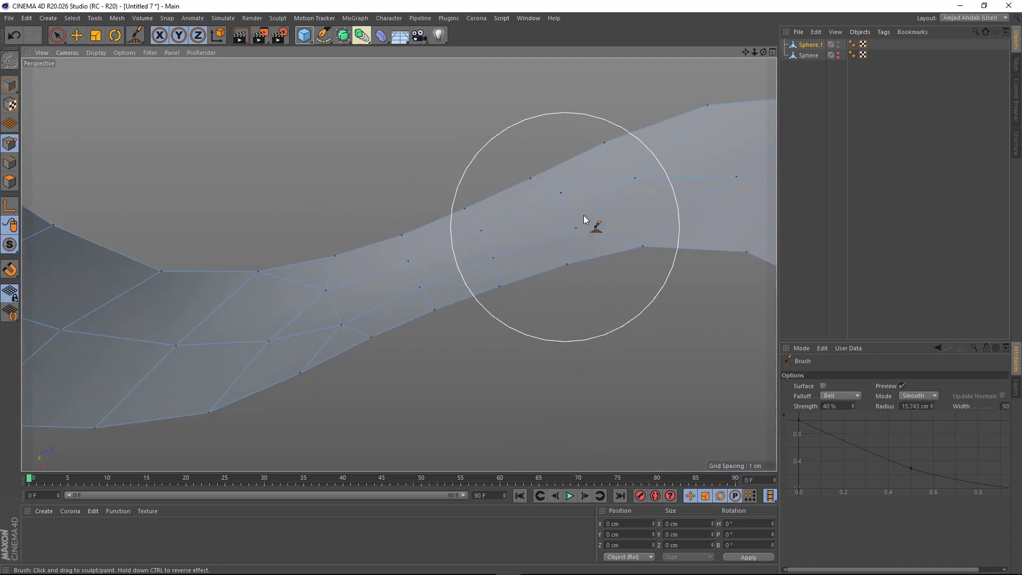
alt+drag(618, 191, 419, 283)
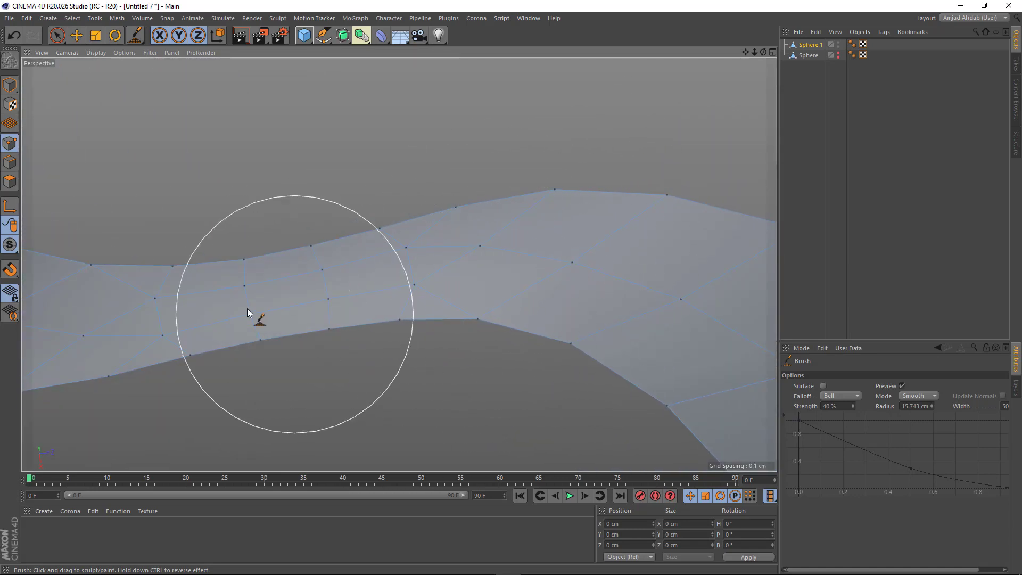
alt+drag(247, 308, 286, 274)
scroll(515, 274, down, 10)
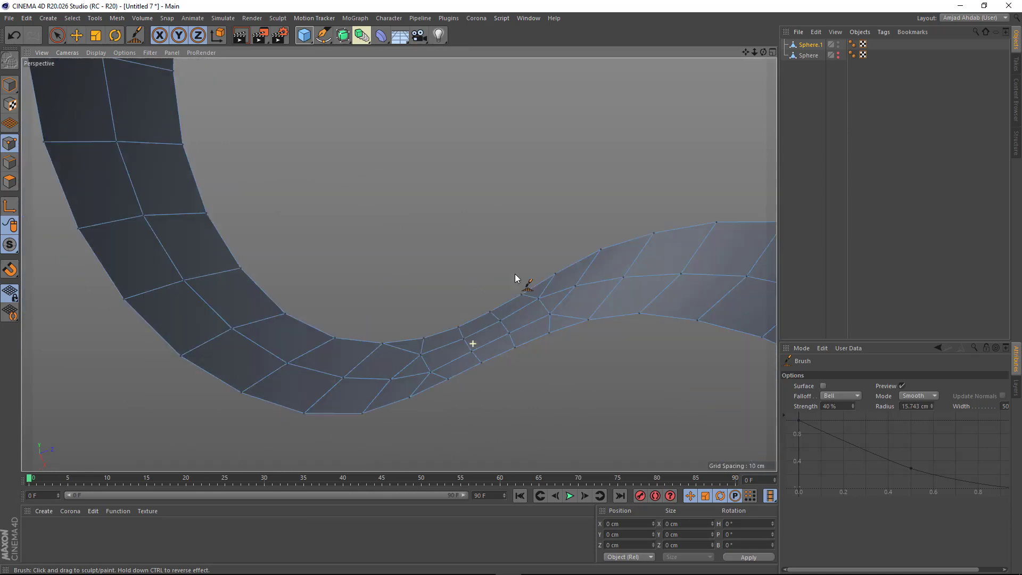
alt+middle_drag(503, 298, 396, 349)
- Select all polygons of the ribbon and extrude them with Create Caps enabled to give the ribbon thickness
key(e)
mouse_move(433, 328)
alt+mouse_down()
mouse_move(256, 303)
mouse_move(472, 307)
mouse_move(24, 209)
alt+mouse_up()
scroll(513, 313, up, 2)
alt+middle_drag(454, 280, 458, 327)
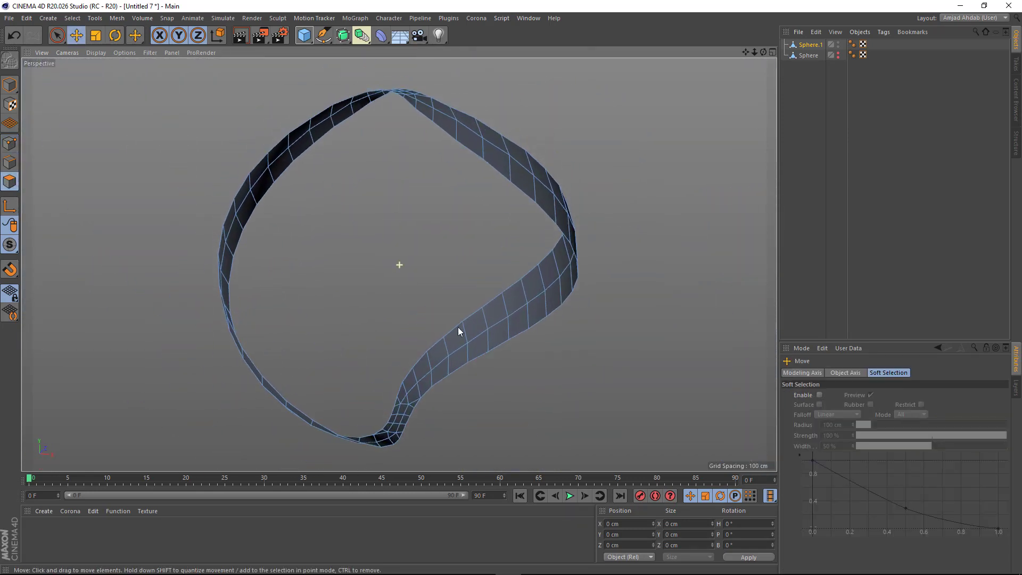
key(ctrl+a)
alt+drag(472, 206, 475, 235)
right_click(472, 240)
click(494, 340)
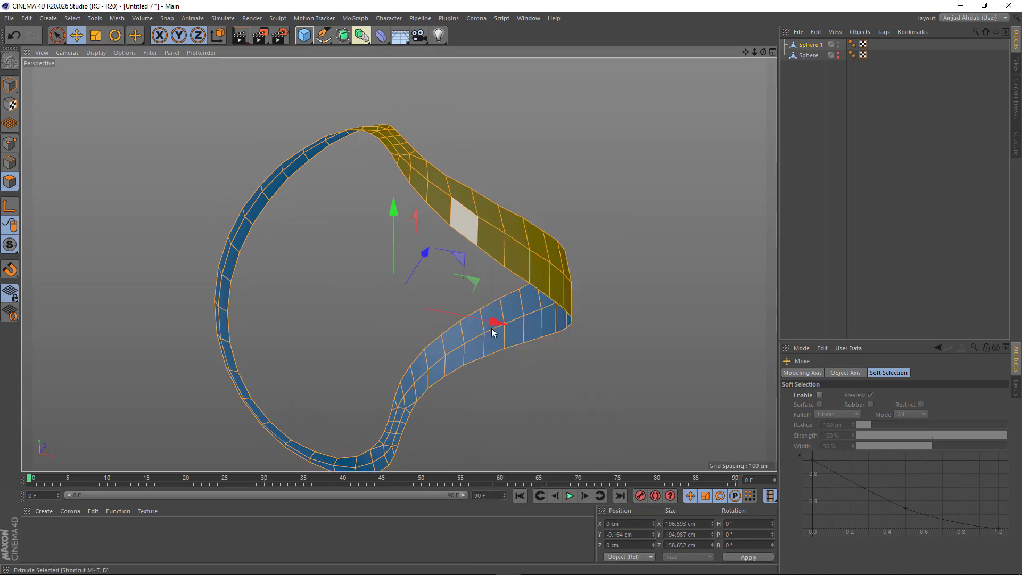
scroll(430, 213, up, 2)
click(926, 437)
scroll(511, 270, up, 2)
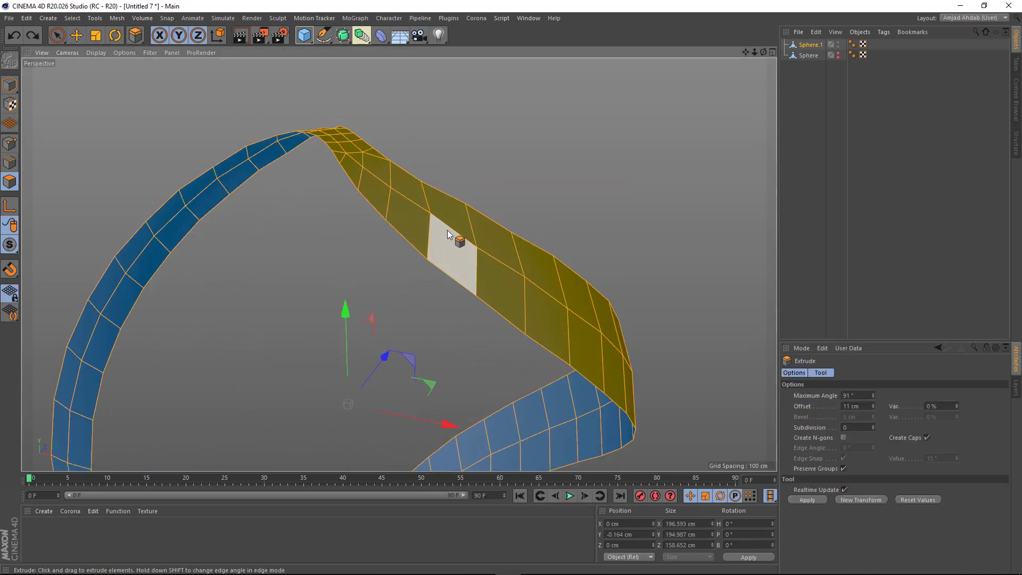
drag(448, 231, 426, 234)
- Make the thickened ribbon a child of a Subdivision Surface and return to polygon editing
click(11, 85)
click(801, 56)
click(10, 181)
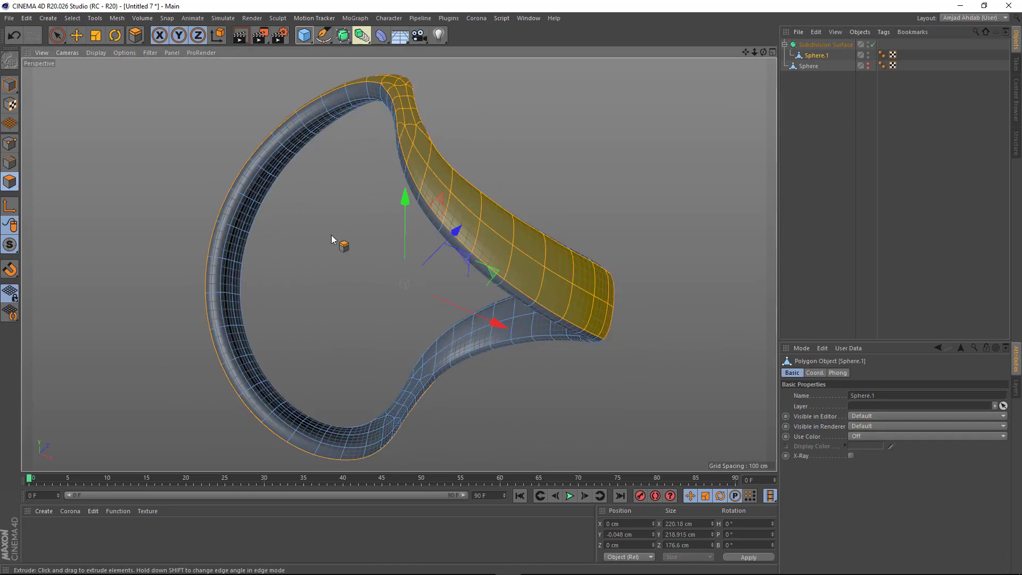
- Add loop cuts close to the border edges of the ribbon's side faces with Loop/Path Cut to sharpen them
click(471, 154)
right_click(471, 155)
click(503, 262)
scroll(435, 160, up, 10)
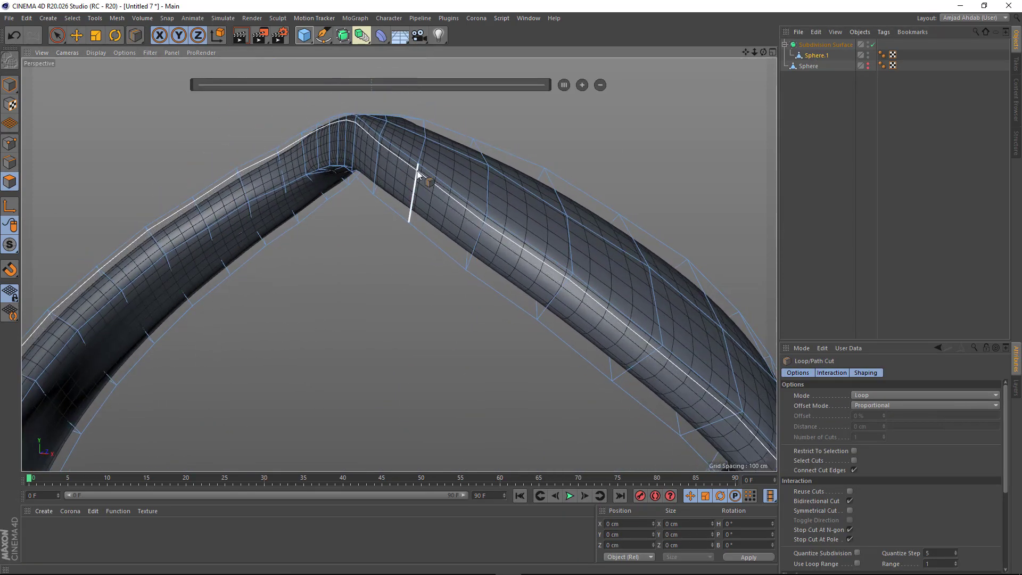
click(416, 176)
click(411, 218)
alt+drag(411, 220, 479, 241)
click(478, 238)
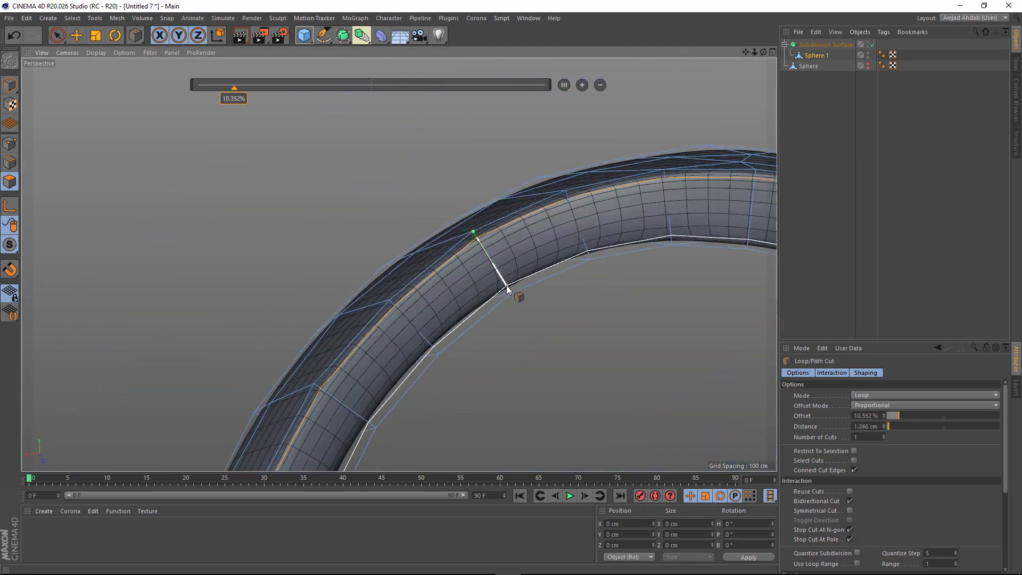
mouse_move(507, 285)
alt+mouse_down()
mouse_move(473, 326)
mouse_move(402, 264)
mouse_move(522, 286)
alt+mouse_up()
scroll(401, 265, down, 5)
alt+middle_drag(522, 286, 459, 336)
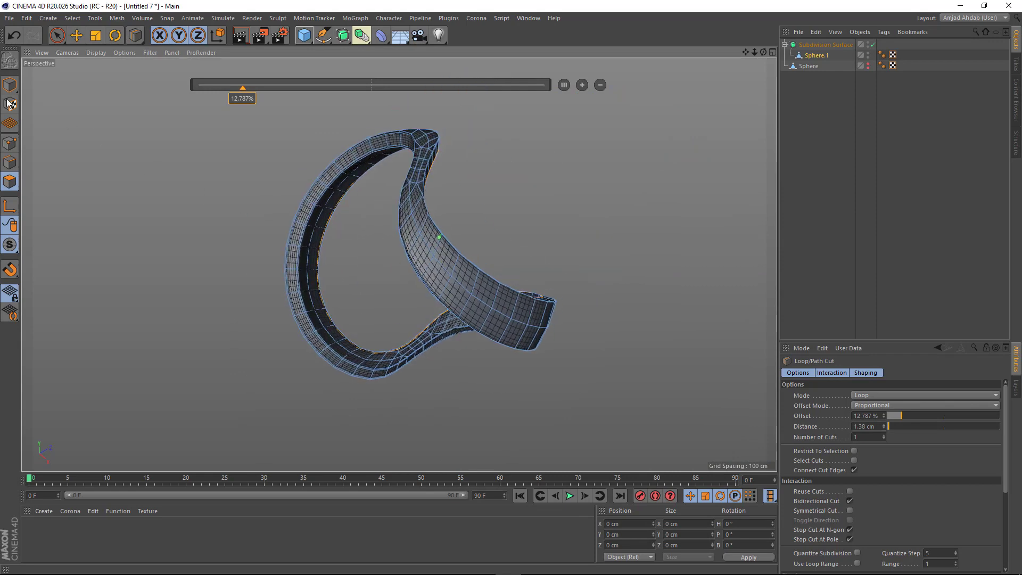
- Switch to model mode, display the viewport in Gouraud Shading without lines, and clear the object selection
click(10, 86)
alt+drag(288, 176, 93, 71)
click(96, 52)
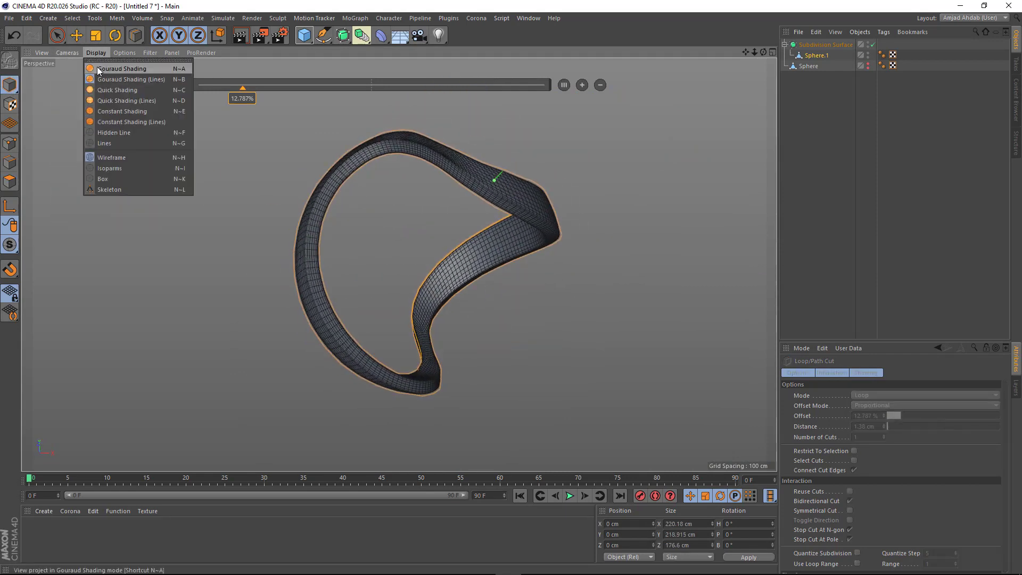
click(122, 63)
mouse_move(378, 256)
alt+mouse_down()
mouse_move(358, 254)
mouse_move(366, 197)
alt+mouse_up()
key(e)
alt+drag(429, 295, 624, 265)
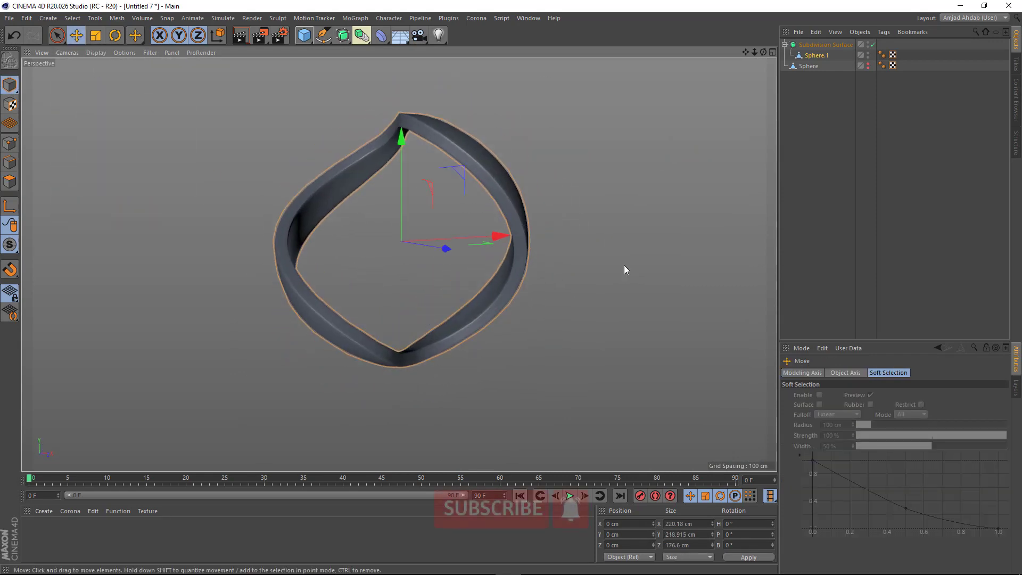
click(830, 224)
alt+drag(469, 228, 379, 314)
alt+drag(363, 341, 418, 321)
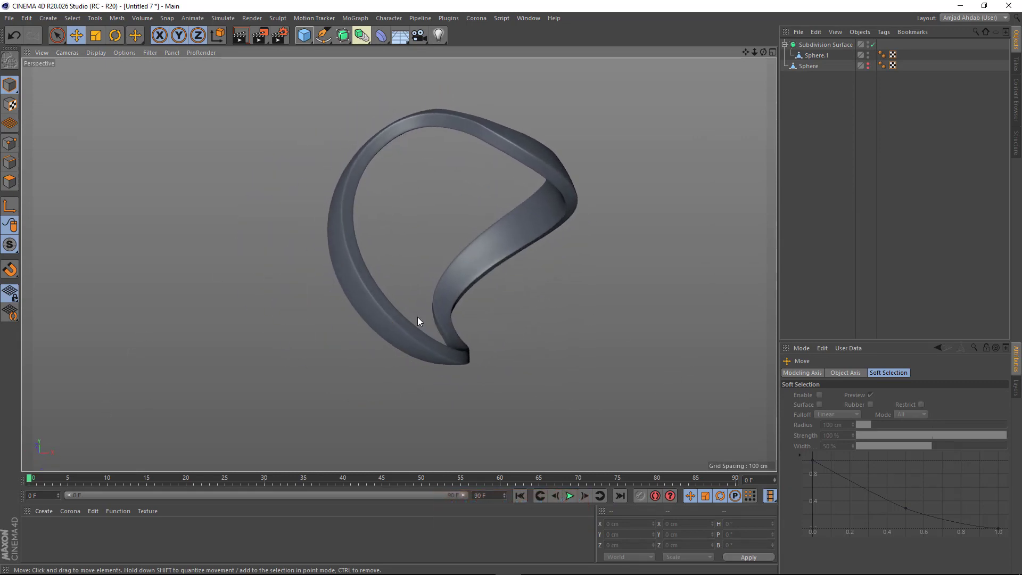
alt+middle_drag(419, 321, 342, 332)
- Create an instance of the Subdivision Surface ribbon and rotate it to a heading of about -43°
click(784, 44)
click(807, 47)
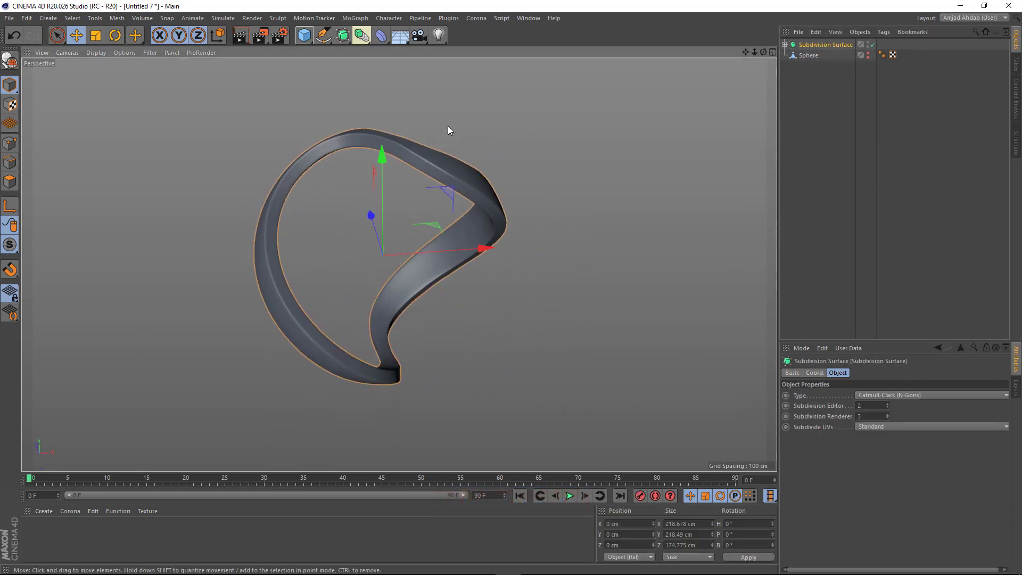
click(343, 35)
click(568, 69)
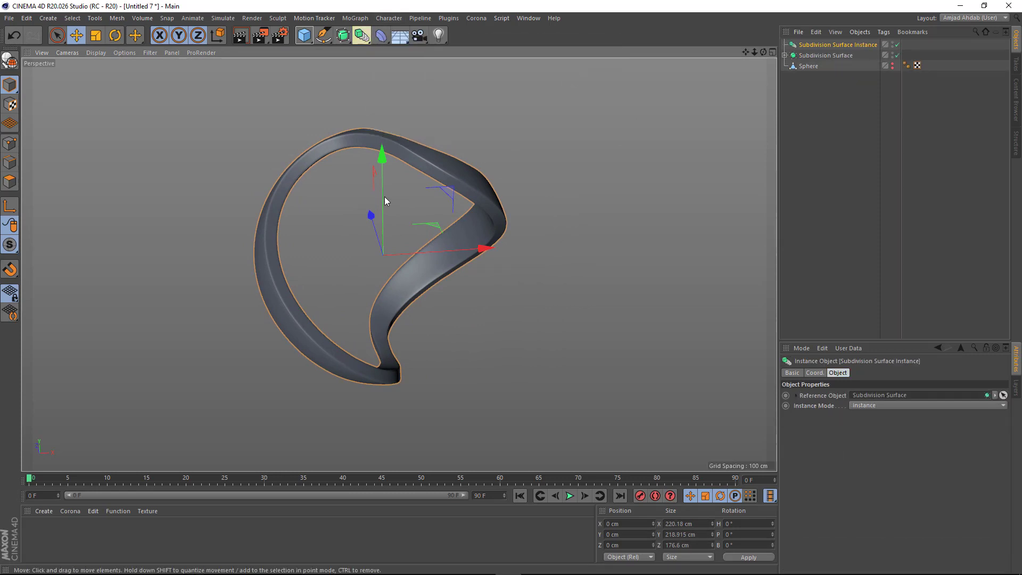
alt+drag(458, 229, 444, 224)
key(r)
drag(439, 277, 427, 222)
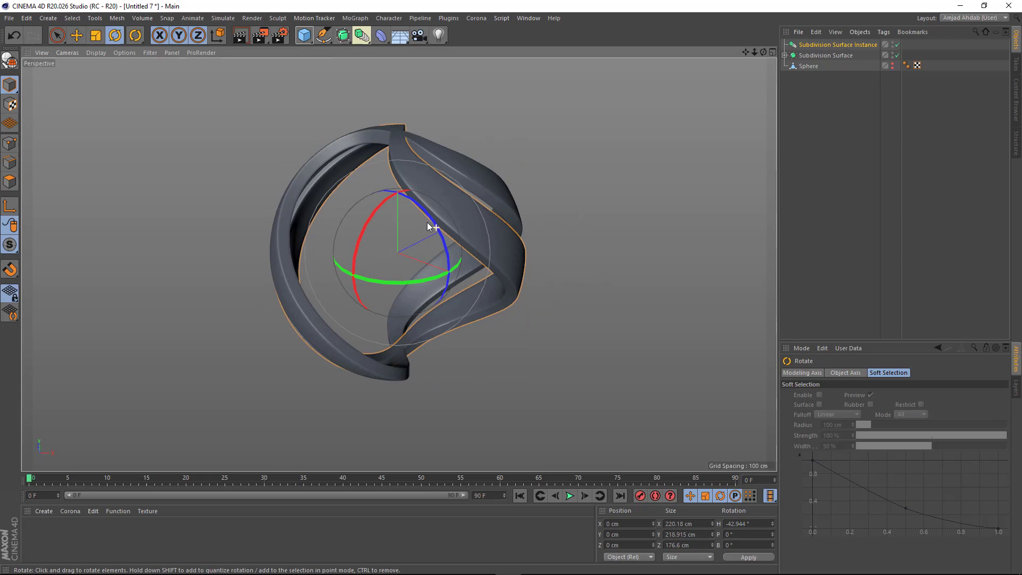
- Add a sphere primitive inside the ribbons with a radius of about 91.7 cm and 64 segments
click(304, 36)
click(524, 72)
mouse_move(505, 253)
mouse_down()
mouse_move(424, 244)
mouse_move(502, 259)
mouse_up()
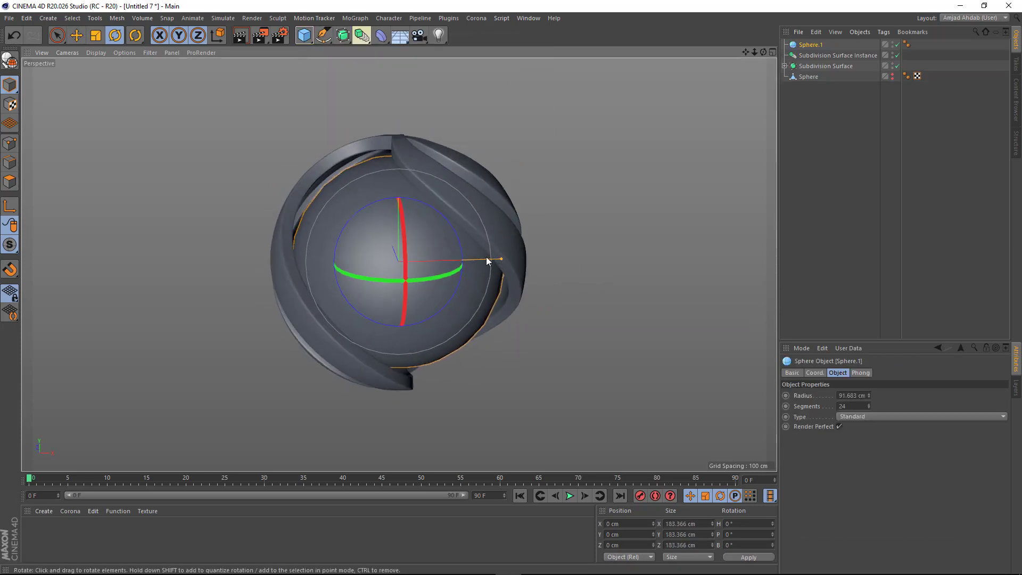
double_click(853, 406)
text(64)
key(Return)
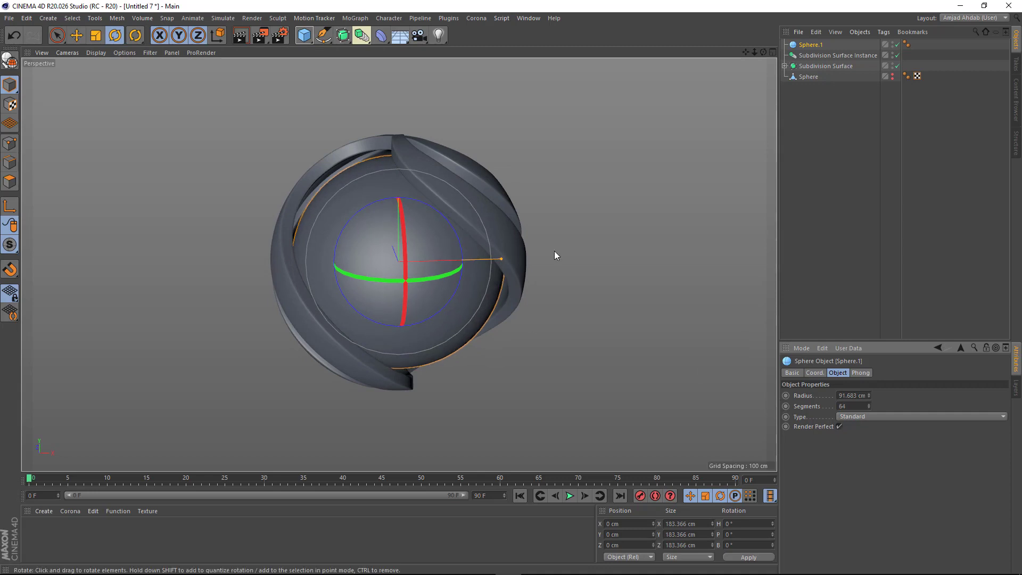
- Rotate the ribbon instance around the vertical axis to a heading of about -62.6°
click(809, 56)
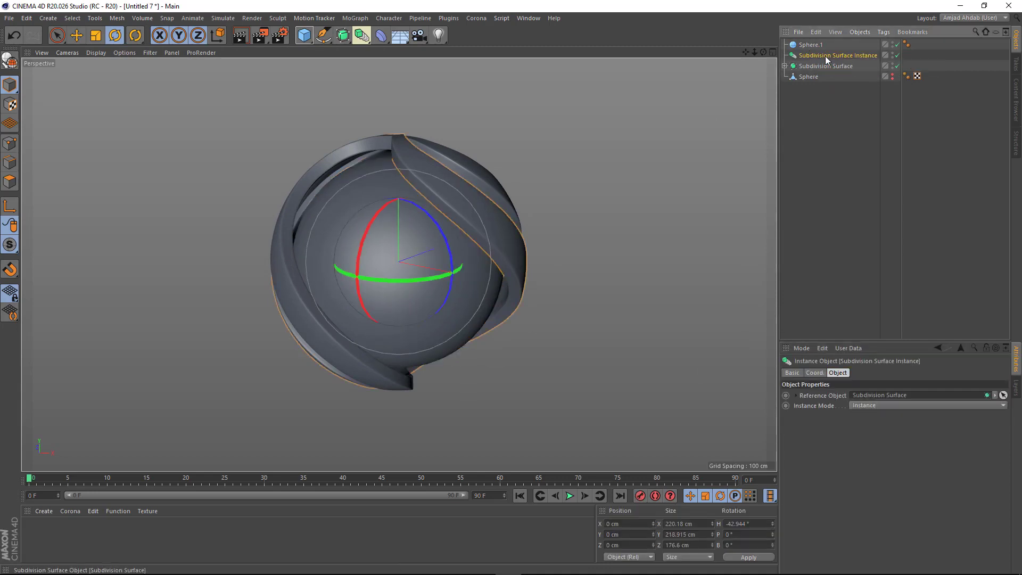
drag(481, 245, 440, 269)
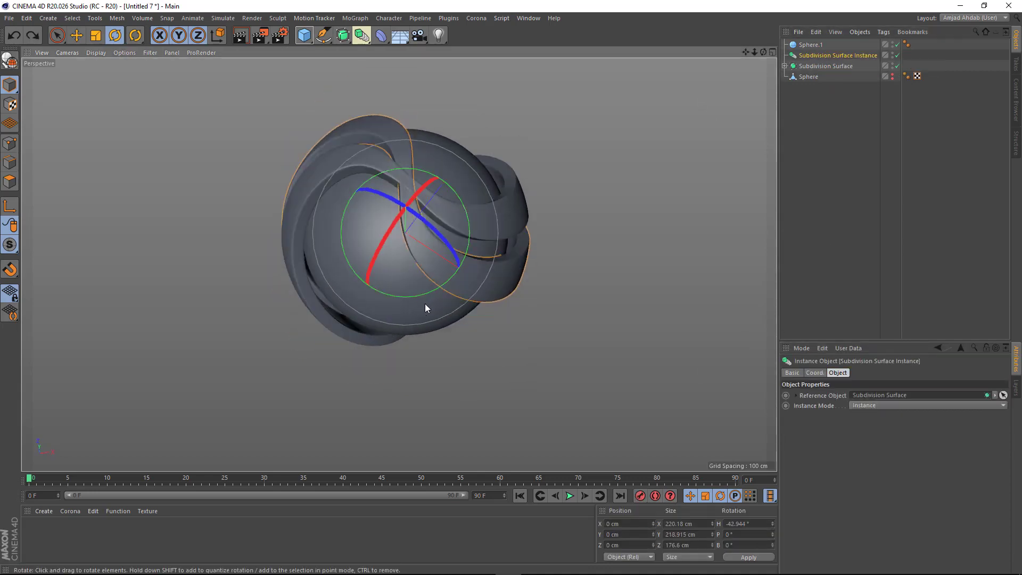
drag(425, 308, 397, 298)
- Duplicate the ribbon instance and rotate the copy to a heading of about -121.3°
click(813, 55)
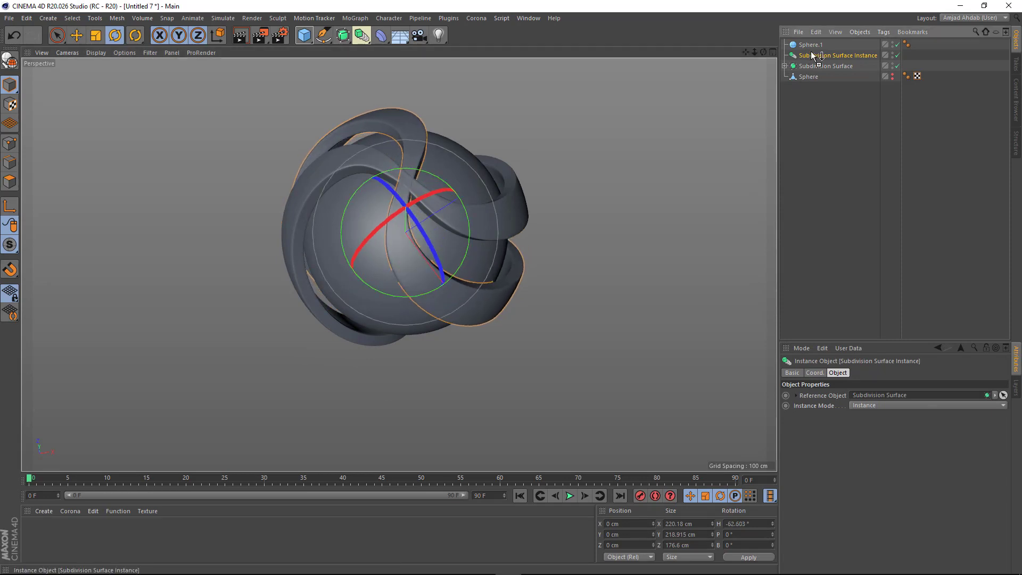
ctrl+drag(813, 55, 814, 52)
drag(410, 295, 391, 222)
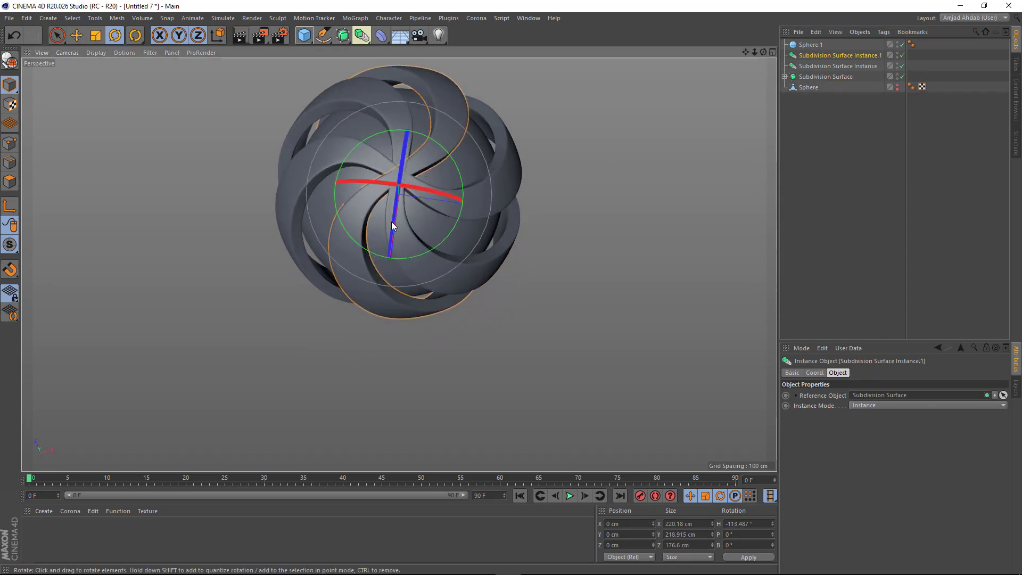
scroll(439, 280, up, 3)
drag(438, 280, 445, 328)
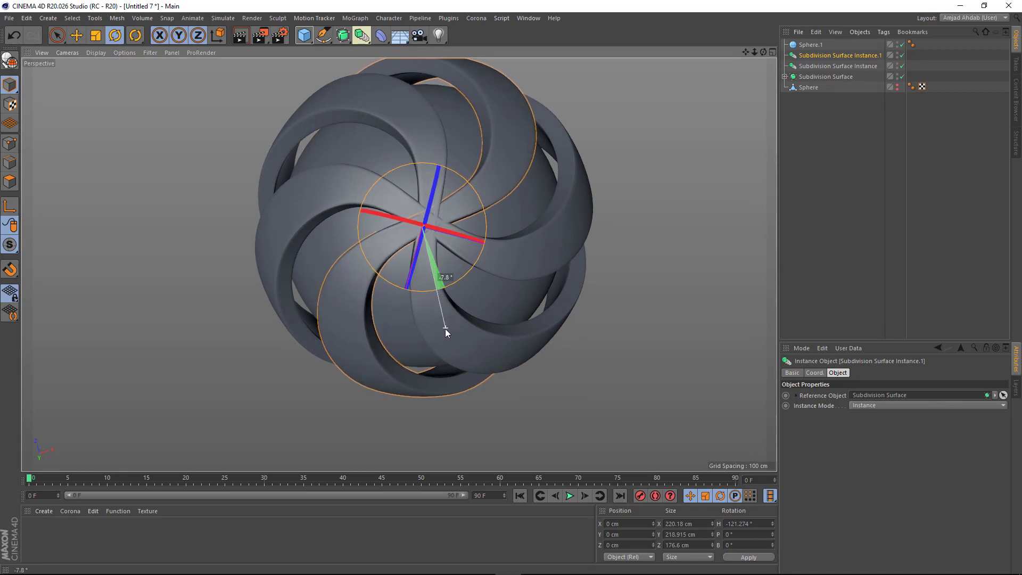
- Fine-tune the first ribbon instance's heading for even spacing between the ribbons and clear the selection
click(814, 67)
drag(453, 285, 451, 289)
alt+drag(400, 264, 405, 202)
click(823, 176)
- Adjust the inner sphere's radius to about 95 cm to fit inside the ribbons, and deselect it
alt+drag(426, 269, 409, 215)
click(810, 45)
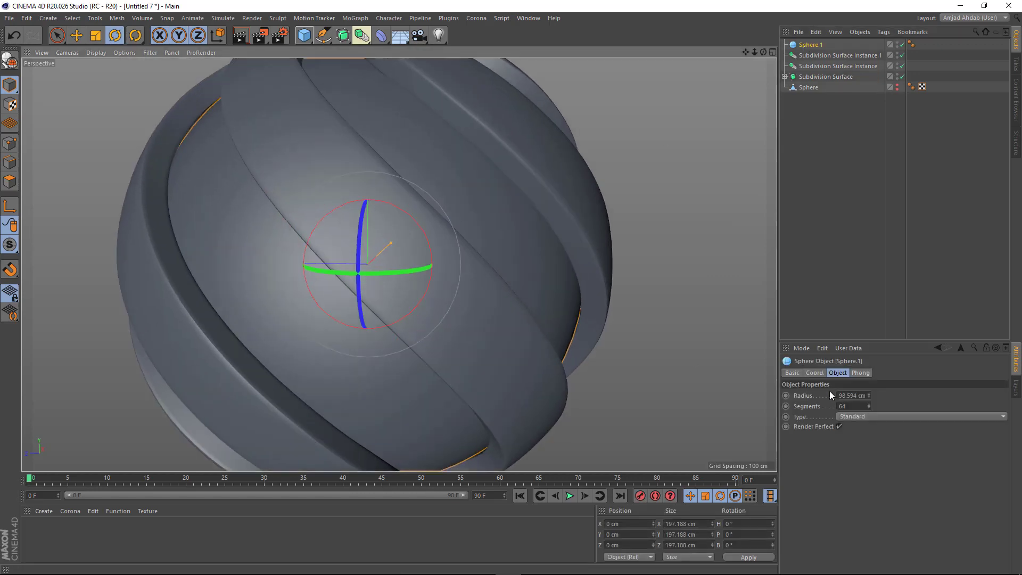
scroll(832, 396, down, 3)
scroll(553, 309, up, 5)
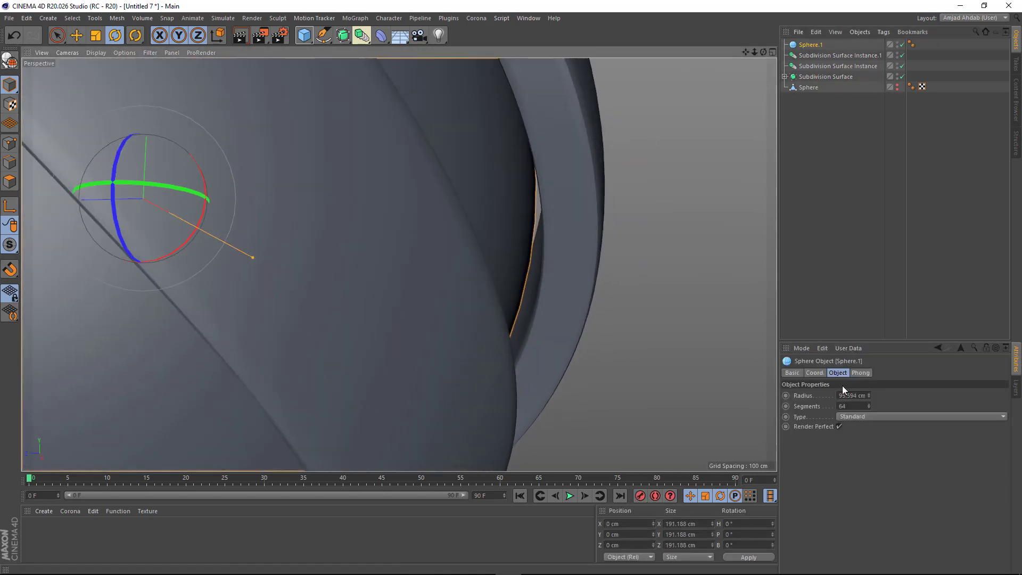
click(850, 396)
scroll(851, 395, down, 1)
click(881, 240)
scroll(362, 239, down, 5)
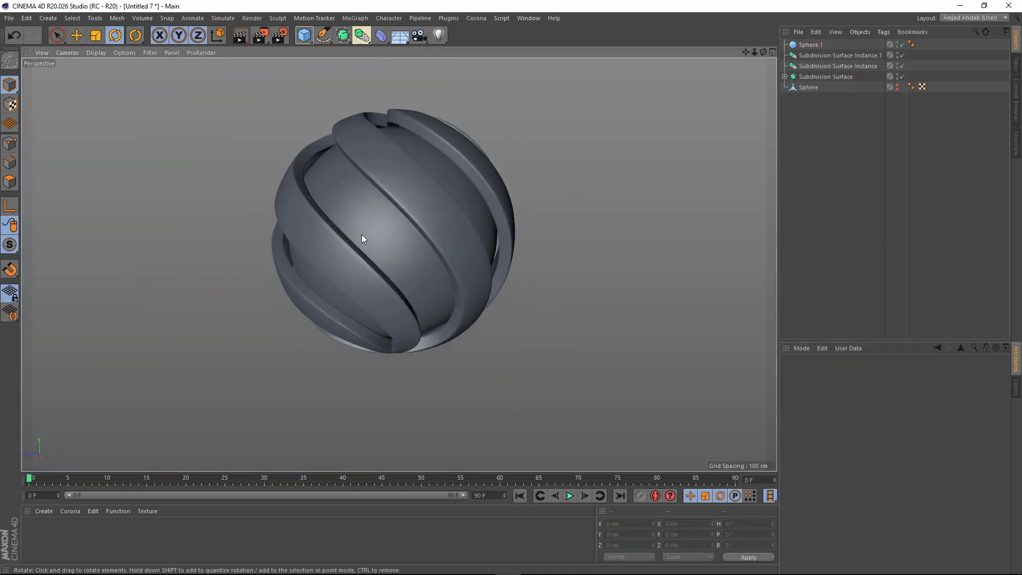
- Add a camera framing the ribbon-wrapped sphere closely and apply a Protection tag to it
alt+drag(362, 239, 394, 308)
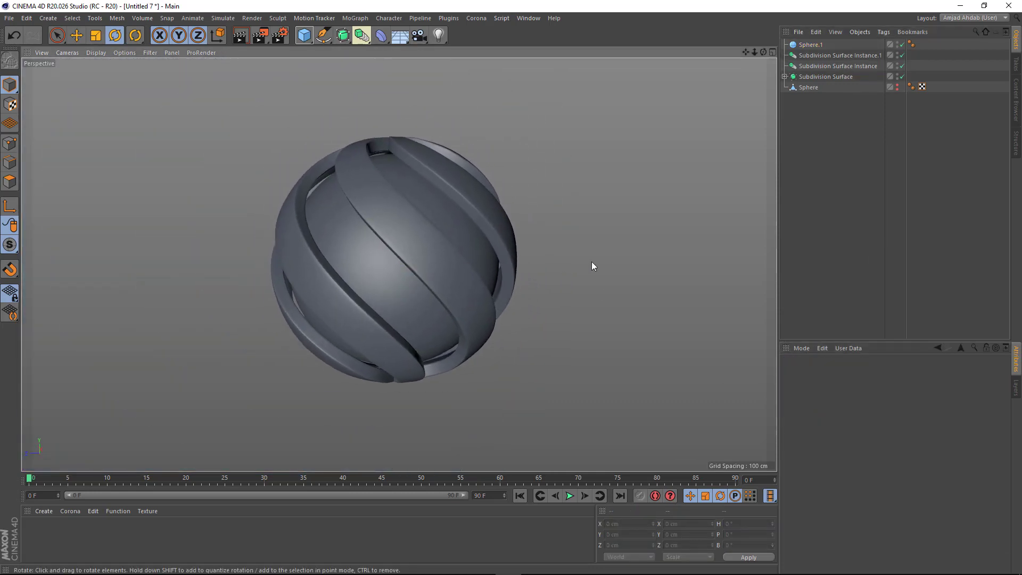
key(e)
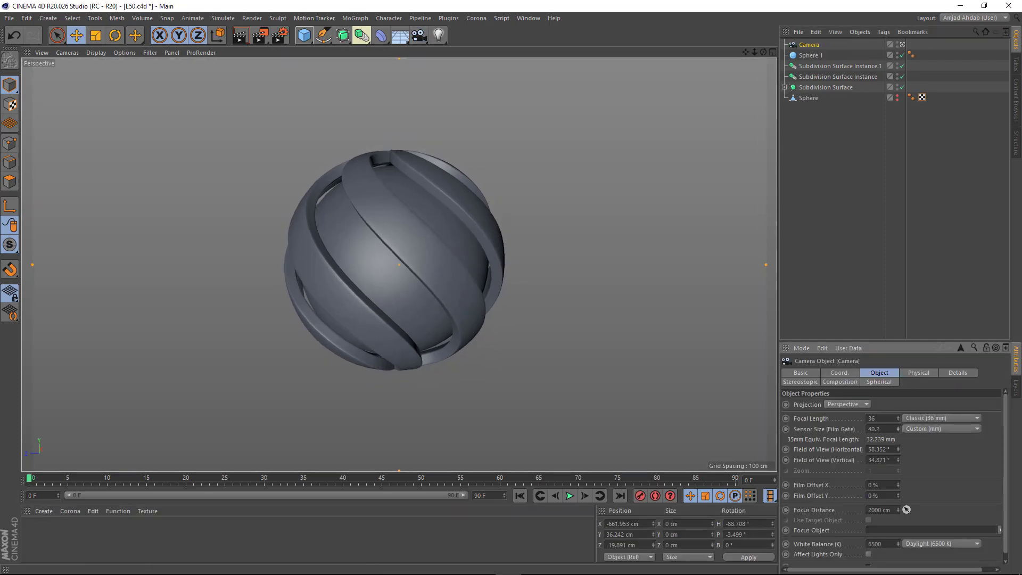
scroll(395, 282, up, 4)
alt+drag(437, 266, 388, 310)
right_click(807, 45)
click(902, 98)
click(894, 122)
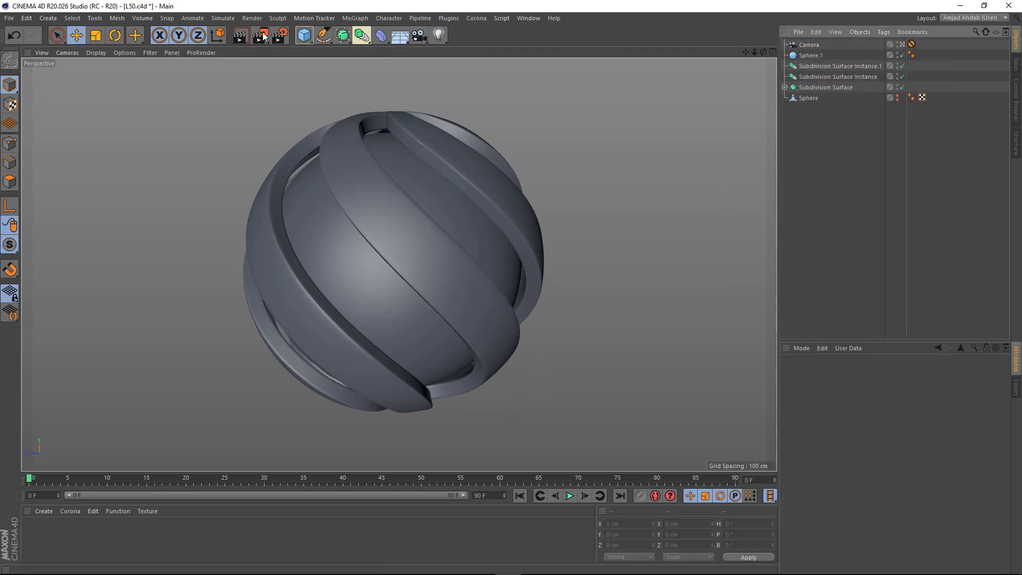
- Add Ambient Occlusion to the render settings with a 50 cm maximum ray length and lighten the gradient's dark knot to 56% value
click(279, 35)
right_click(195, 293)
click(213, 292)
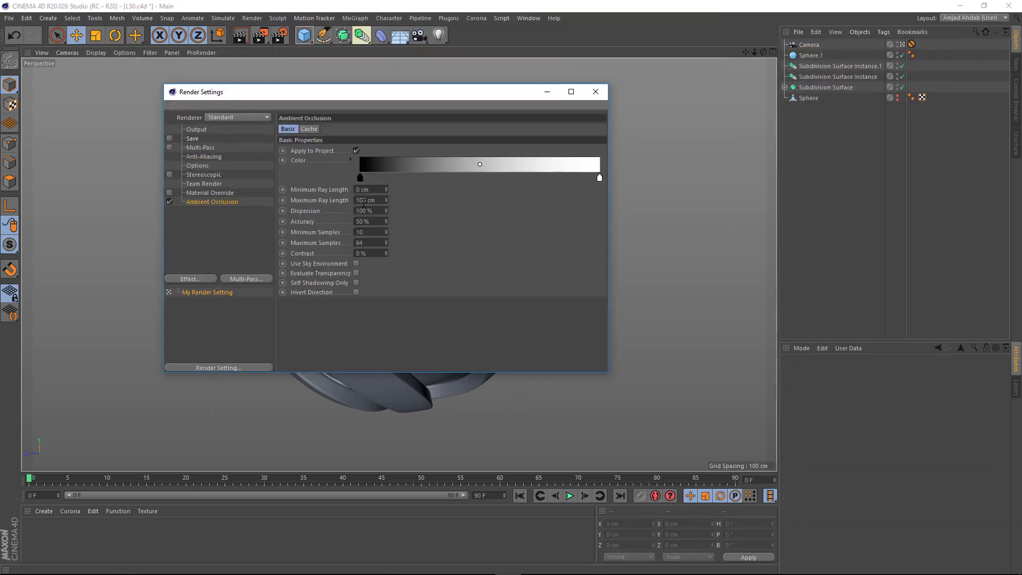
double_click(359, 181)
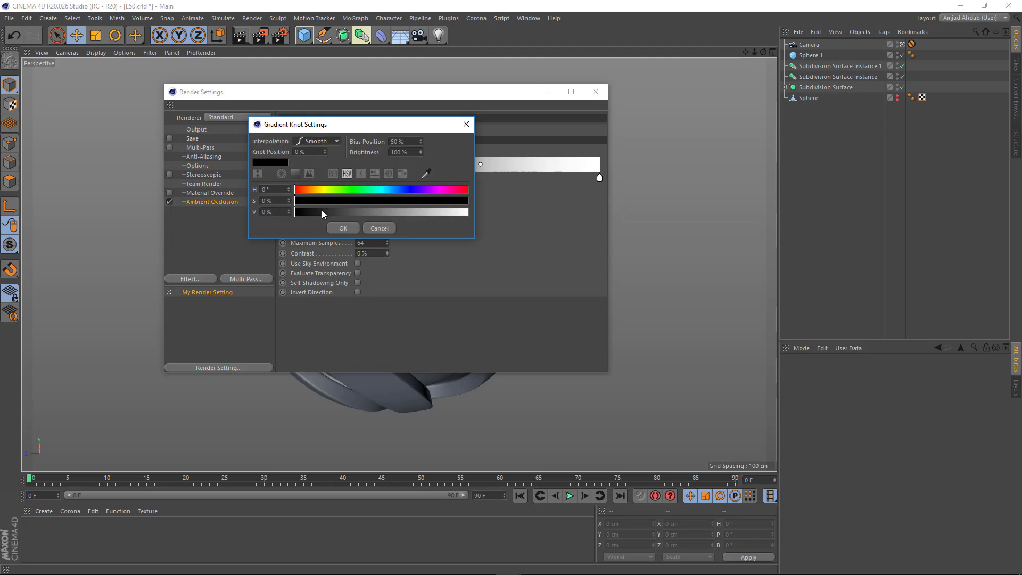
click(279, 212)
text(56)
key(Return)
key(Return)
click(340, 229)
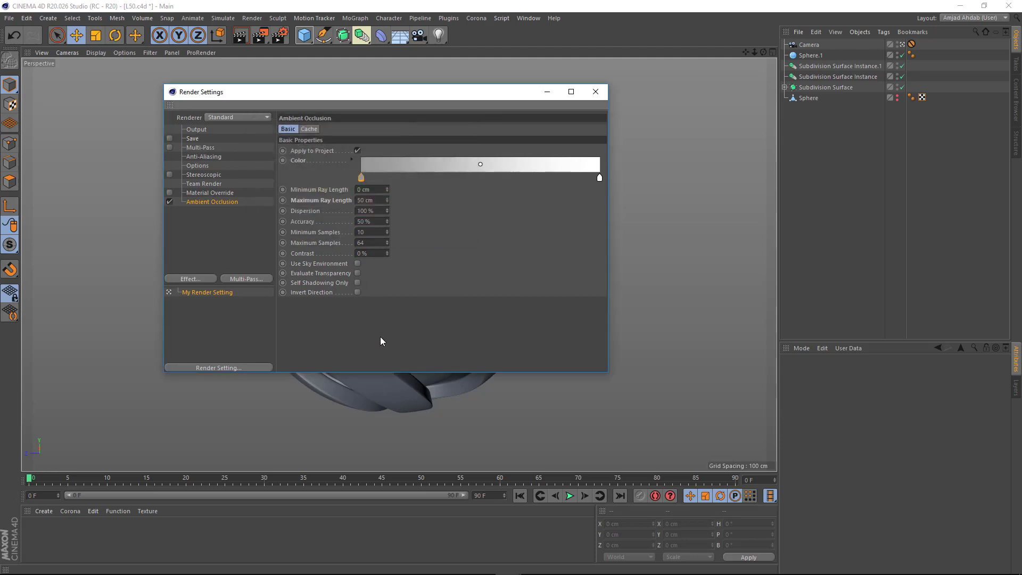
- Add Global Illumination to the render settings with Quasi-Monte Carlo (QMC) as the secondary method
click(200, 279)
click(235, 359)
click(378, 174)
click(381, 185)
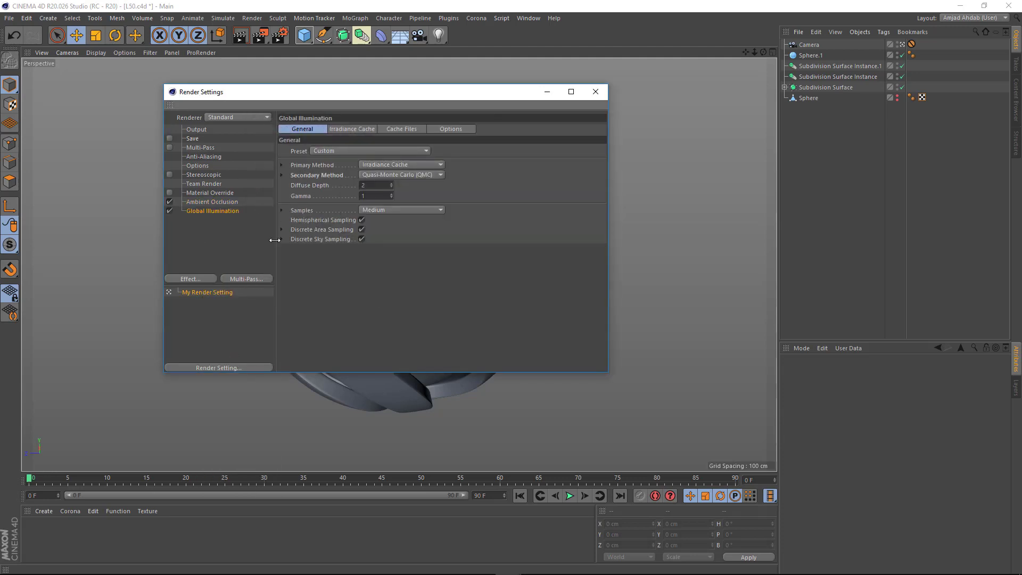
- Switch the renderer to Physical and set its sampler to Progressive
click(197, 261)
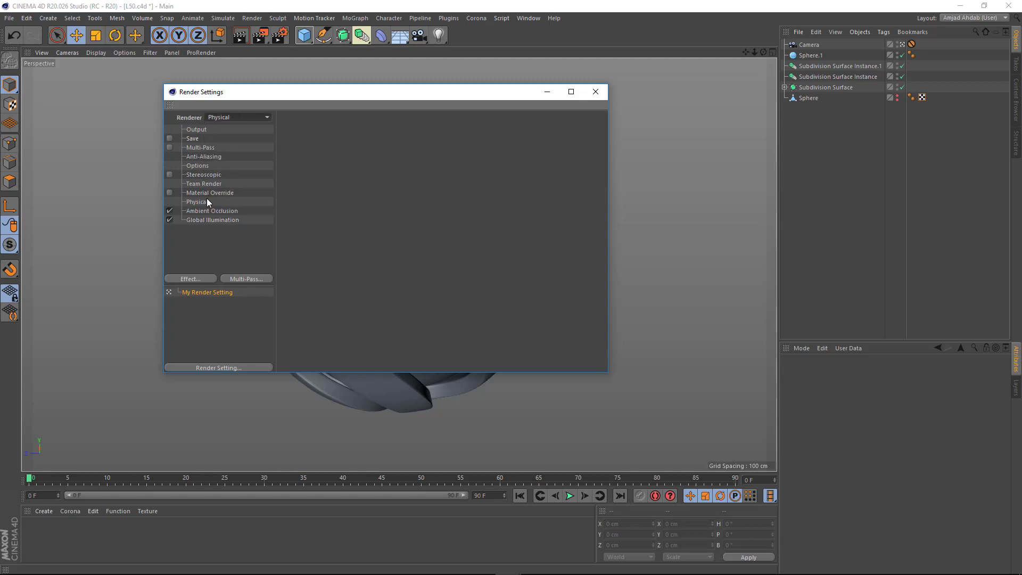
click(208, 201)
click(444, 209)
click(438, 239)
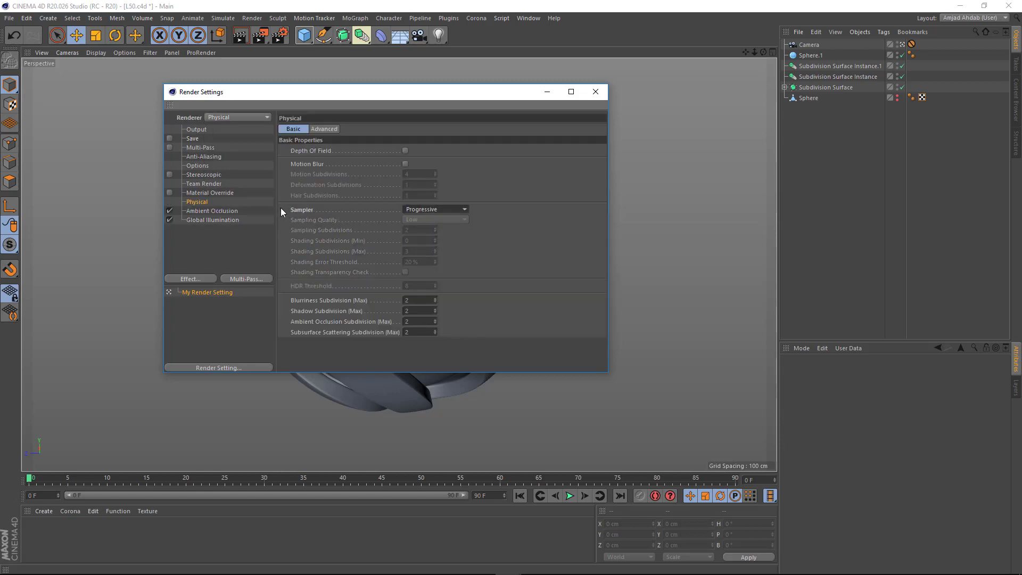
- Set the Progressive Pass Count to 10 and close the render settings
click(282, 210)
text(20)
key(Return)
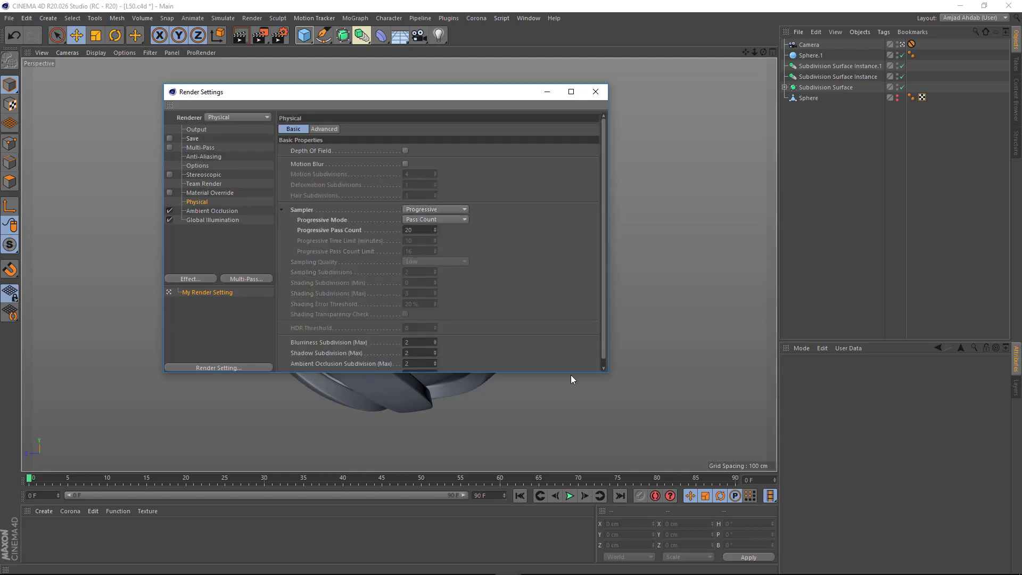
drag(571, 372, 570, 427)
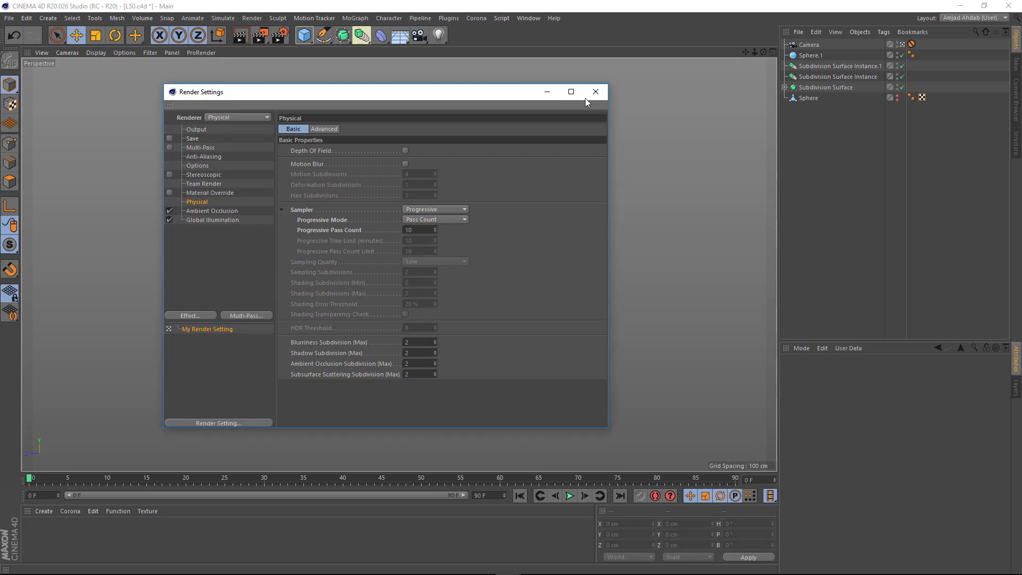
click(592, 95)
- Add an Omni light to the scene and set its shadow type to Area
click(440, 40)
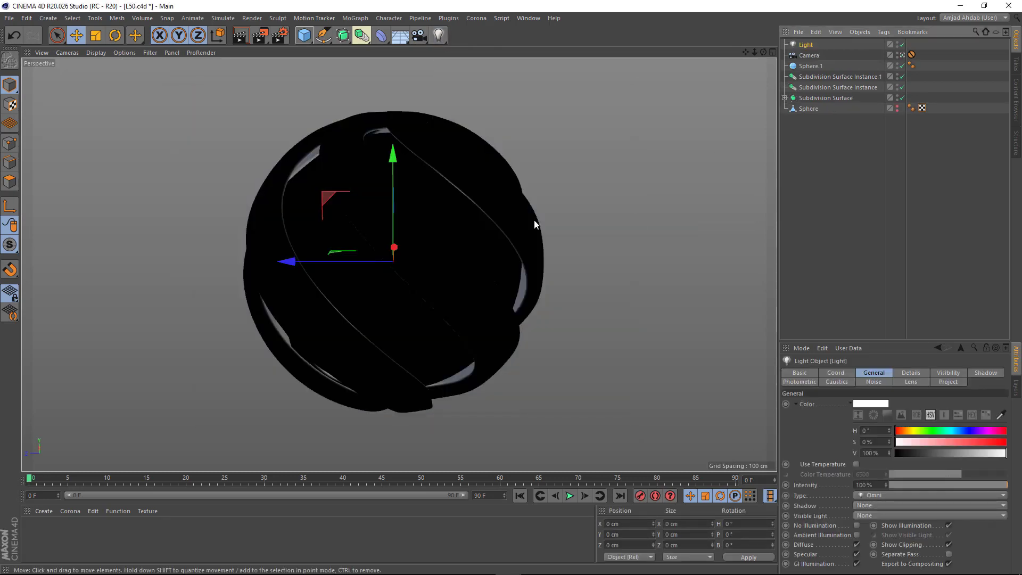
middle_click(534, 222)
scroll(595, 174, down, 5)
scroll(590, 374, down, 5)
scroll(202, 374, down, 5)
scroll(558, 167, down, 4)
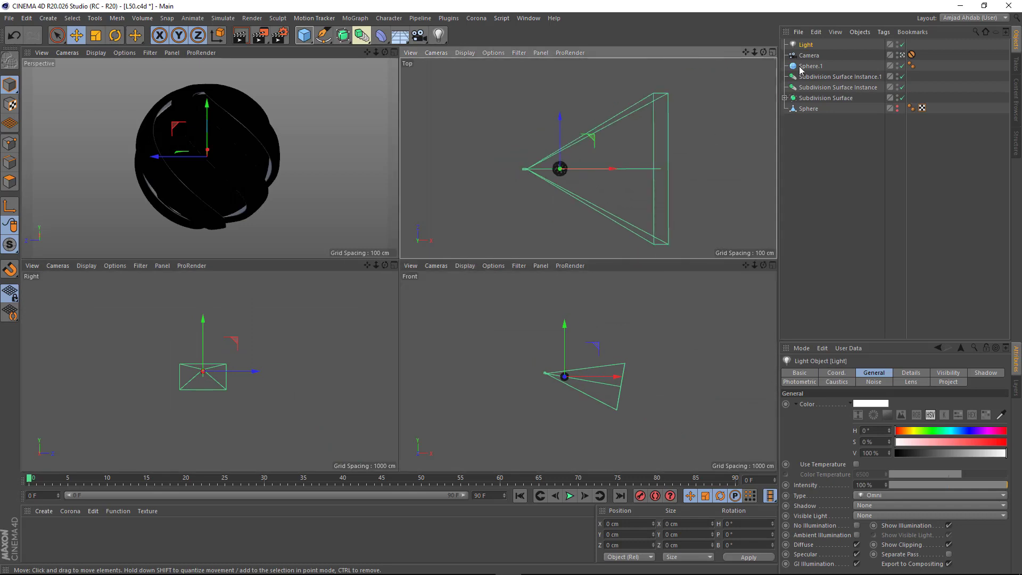
click(872, 506)
click(879, 535)
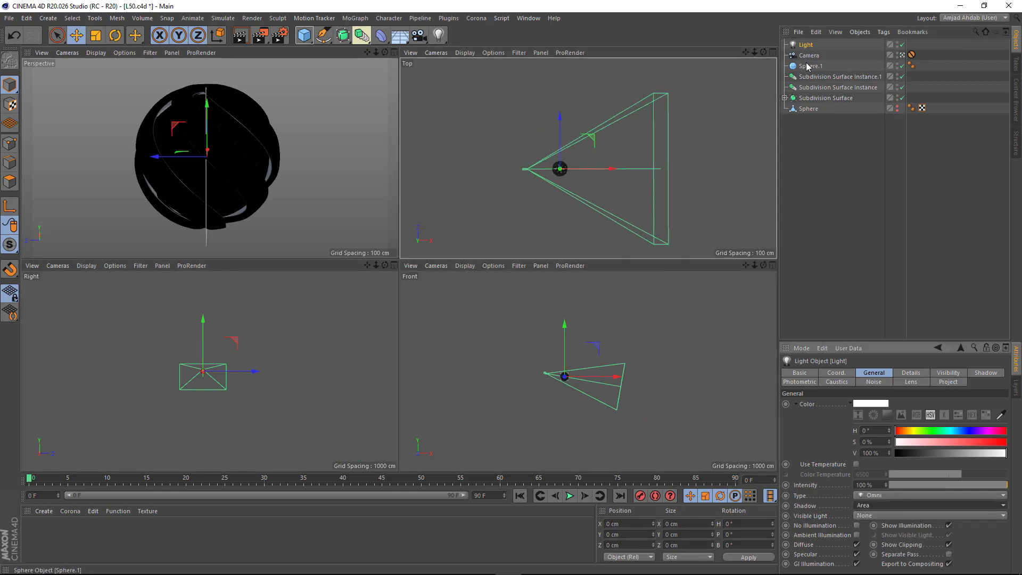
- Apply a Target tag to the light with the inner sphere (Sphere.1) as its target object
right_click(808, 45)
mouse_move(821, 53)
click(800, 296)
drag(813, 66, 865, 395)
- Position the light above and beside the ribbon sphere, at about X 259, Y 1109, Z 258 cm
drag(613, 168, 597, 150)
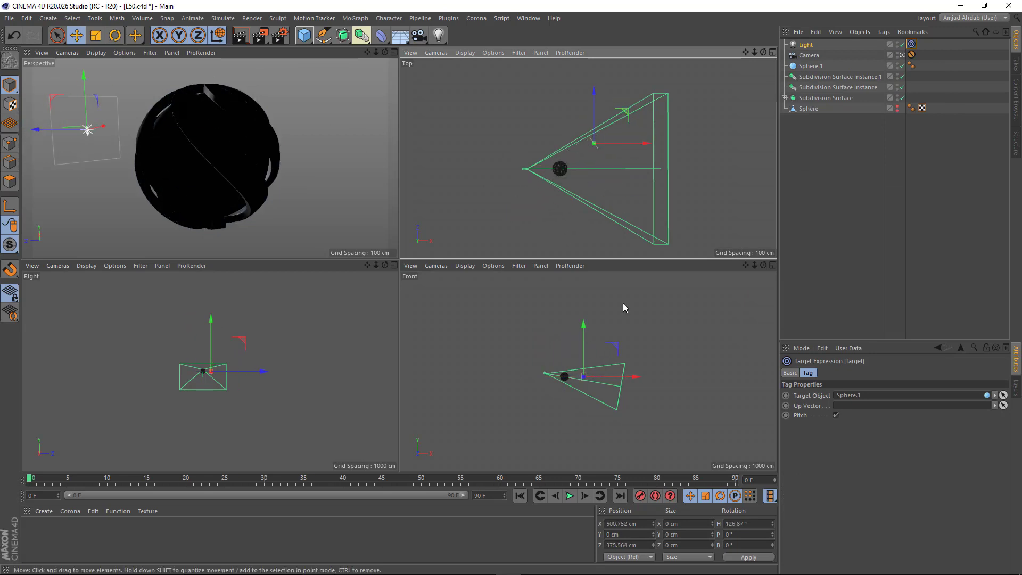
drag(615, 345, 611, 303)
drag(617, 112, 595, 141)
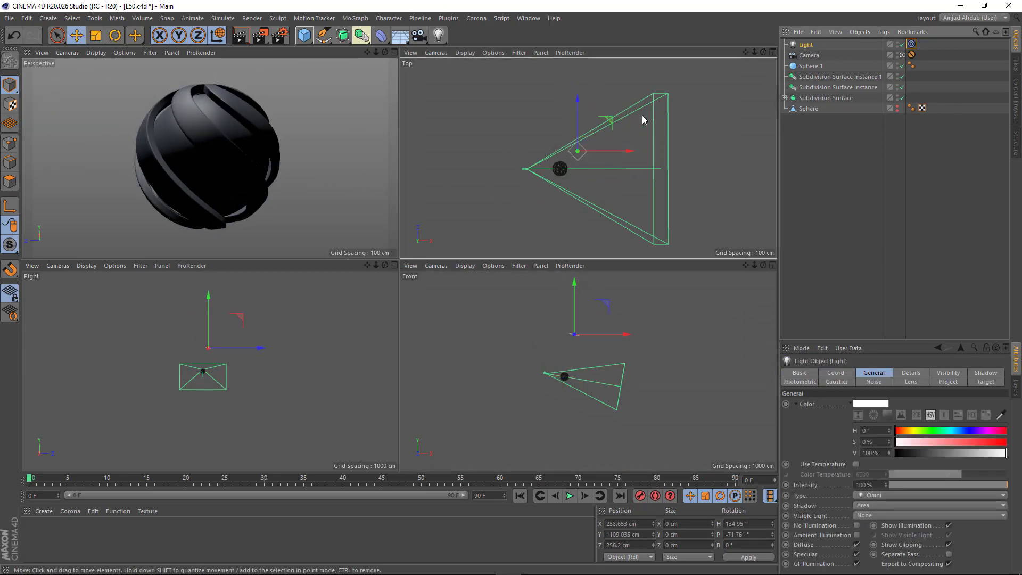
- Duplicate the light to about X 1003, Y -1769, Z 258 cm below the sphere, set its intensity to 50%, and turn off its specular
mouse_move(602, 305)
mouse_down()
mouse_move(599, 407)
mouse_move(637, 417)
mouse_up()
key(ctrl+c)
key(ctrl+v)
drag(873, 485, 821, 480)
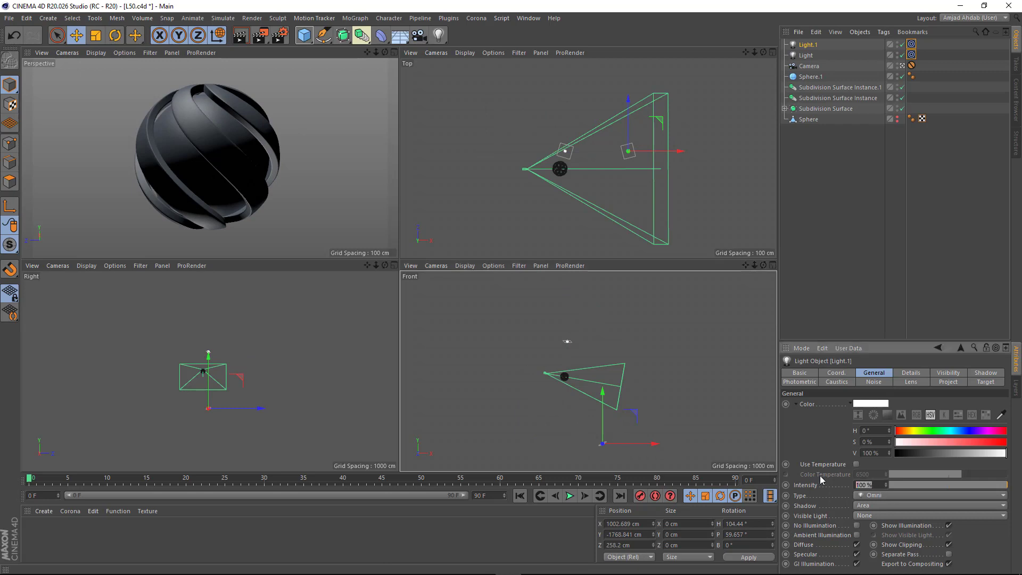
text(50)
key(Return)
click(857, 555)
- Set the first light's intensity to 125%, review the second light's shadow option in the full perspective view, and clear the selection
click(841, 250)
middle_click(356, 88)
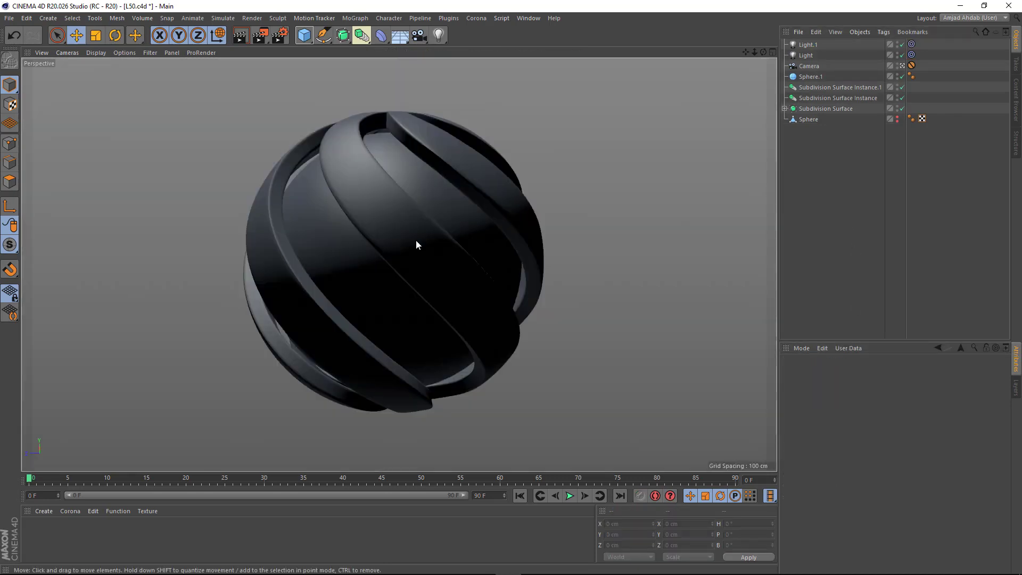
click(804, 57)
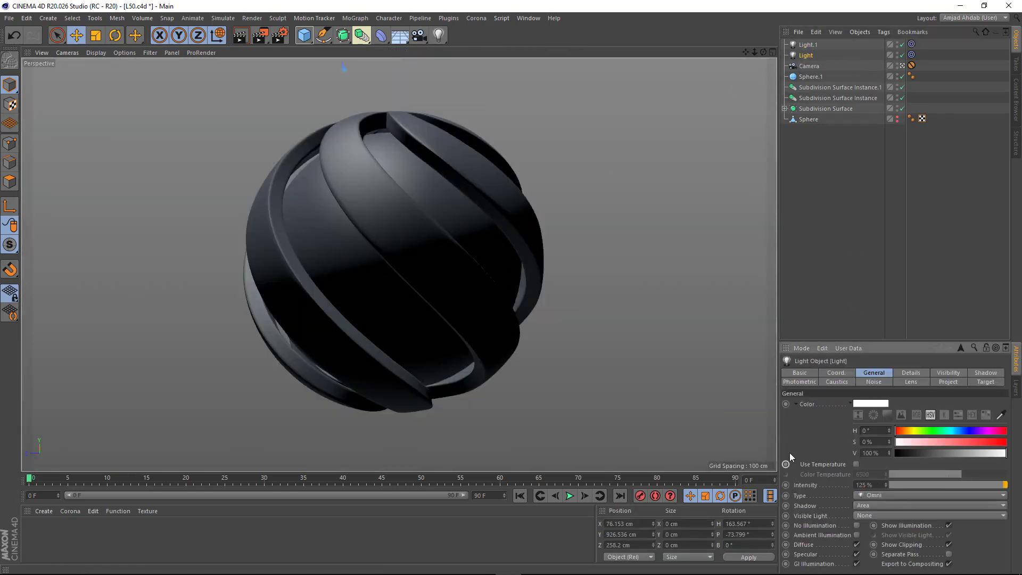
click(808, 45)
click(865, 506)
click(865, 506)
click(847, 249)
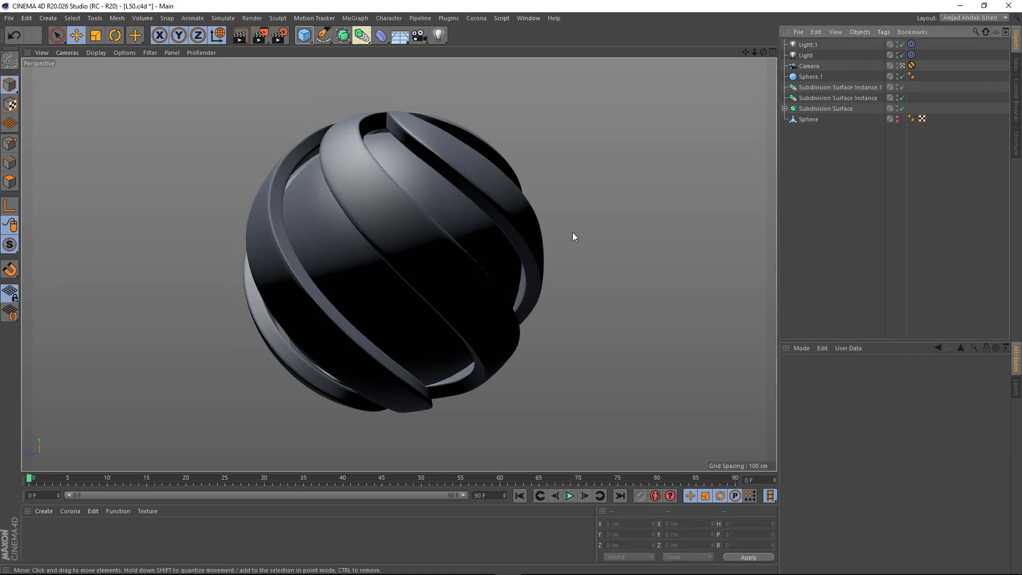
- Add a Sky object and create a material for it with only the Luminance channel enabled
drag(402, 38, 443, 65)
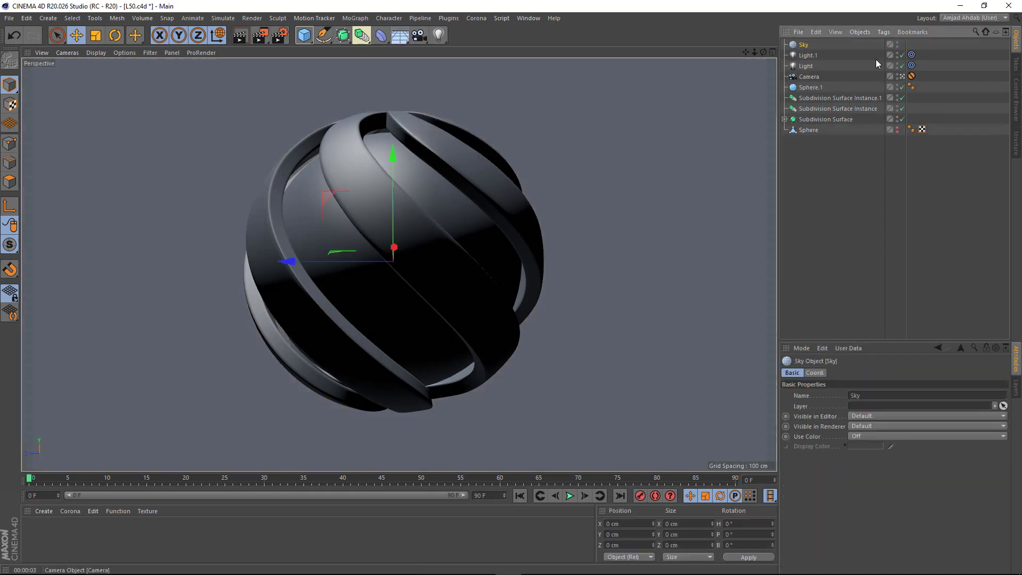
double_click(52, 542)
double_click(37, 535)
drag(340, 75, 467, 96)
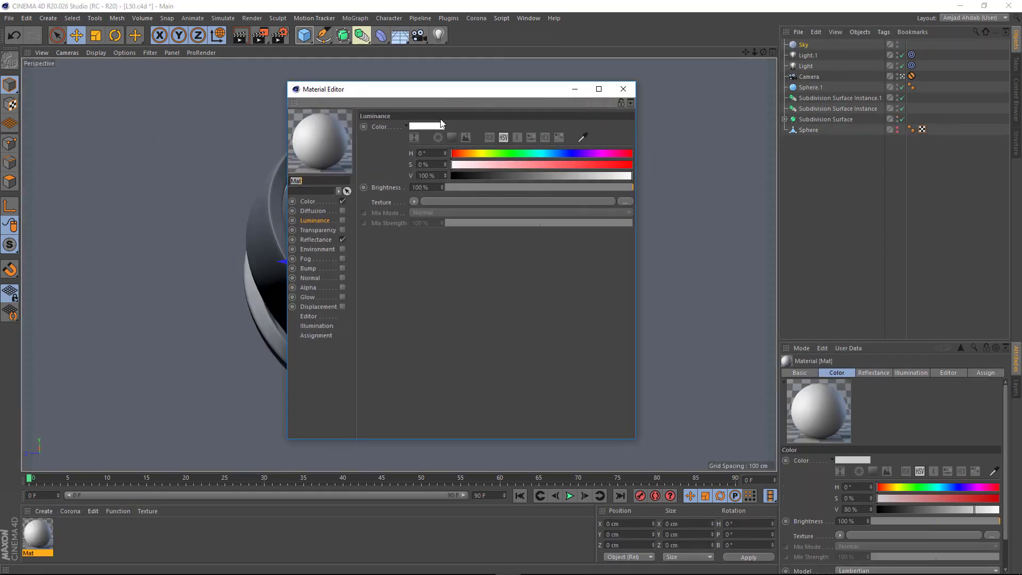
click(343, 201)
click(341, 239)
click(342, 221)
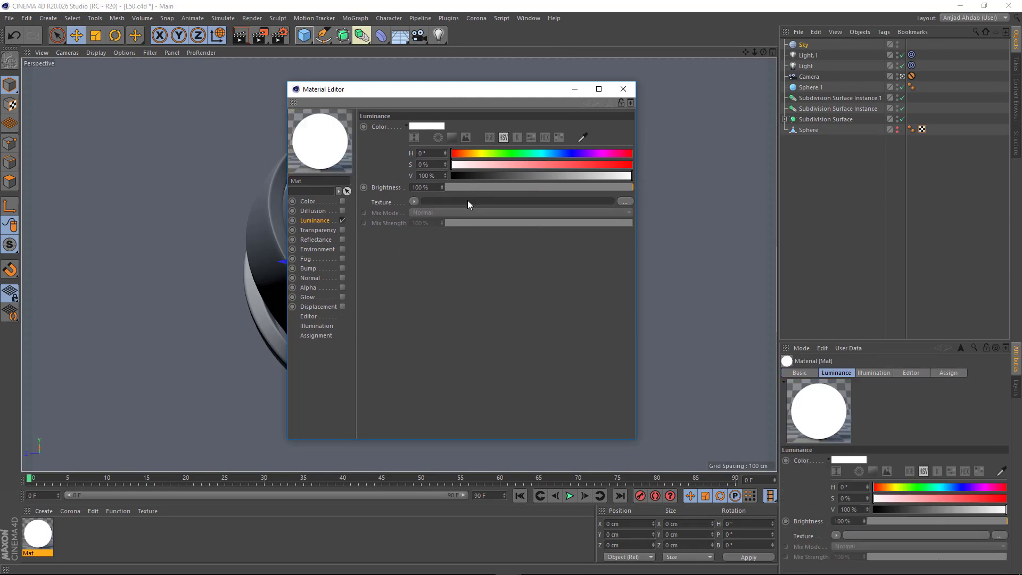
- Load the int_station_entrance_2014 HDRI image as the sky material's luminance texture
click(467, 201)
double_click(523, 248)
click(566, 331)
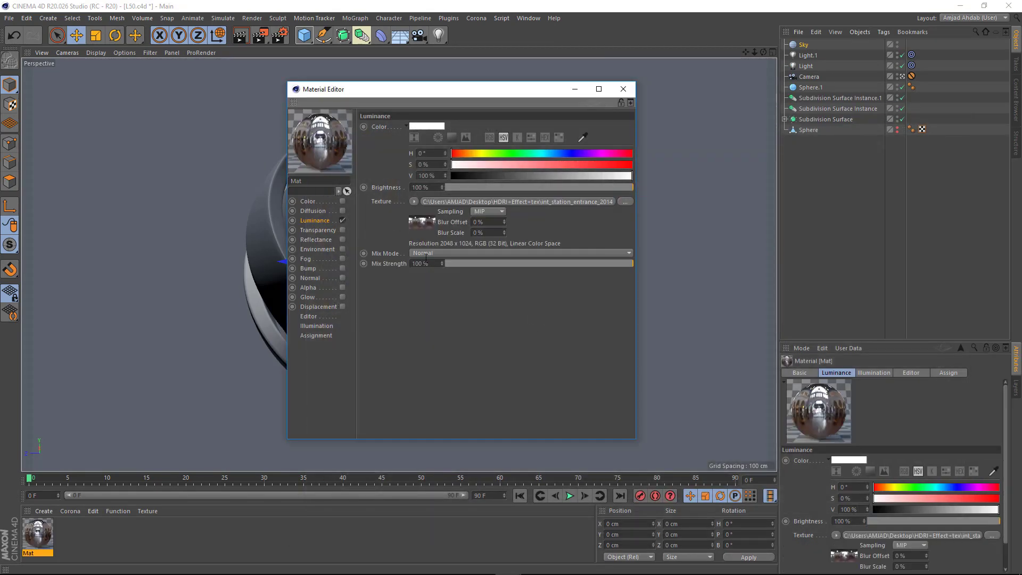
- Set the luminance mix mode to Multiply and the brightness to 170%, and close the material editor
click(427, 254)
click(434, 296)
drag(430, 187, 411, 188)
text(170)
key(Return)
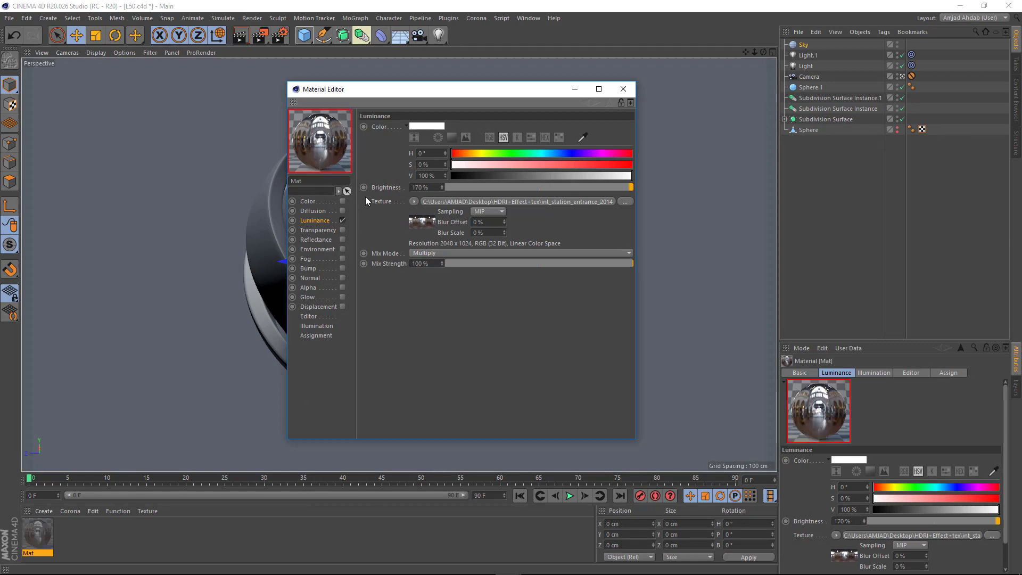
click(623, 89)
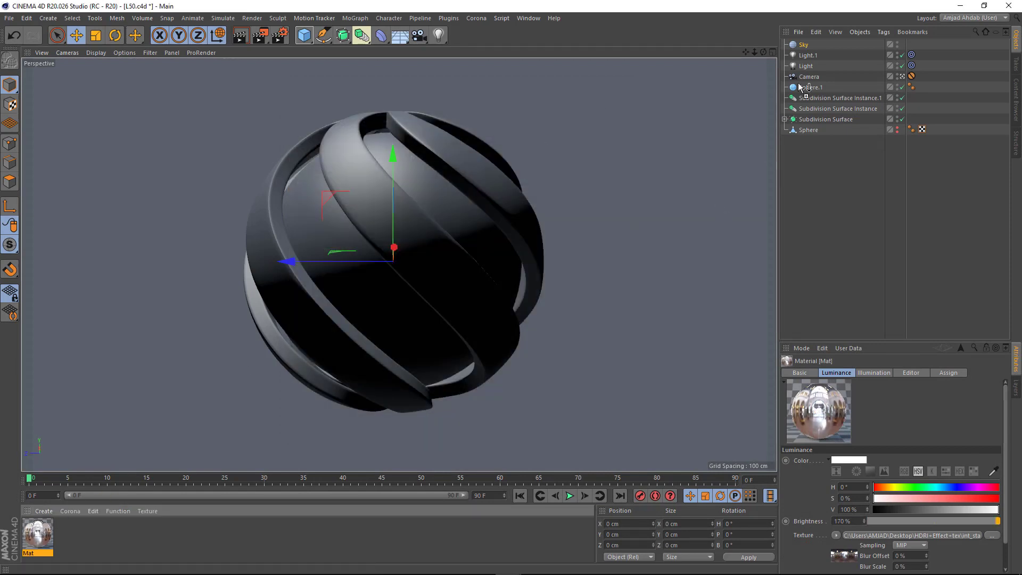
- Apply the HDRI material to the Sky object and hide the sky from the camera with a Compositing tag
drag(804, 88, 805, 46)
right_click(808, 45)
mouse_move(843, 52)
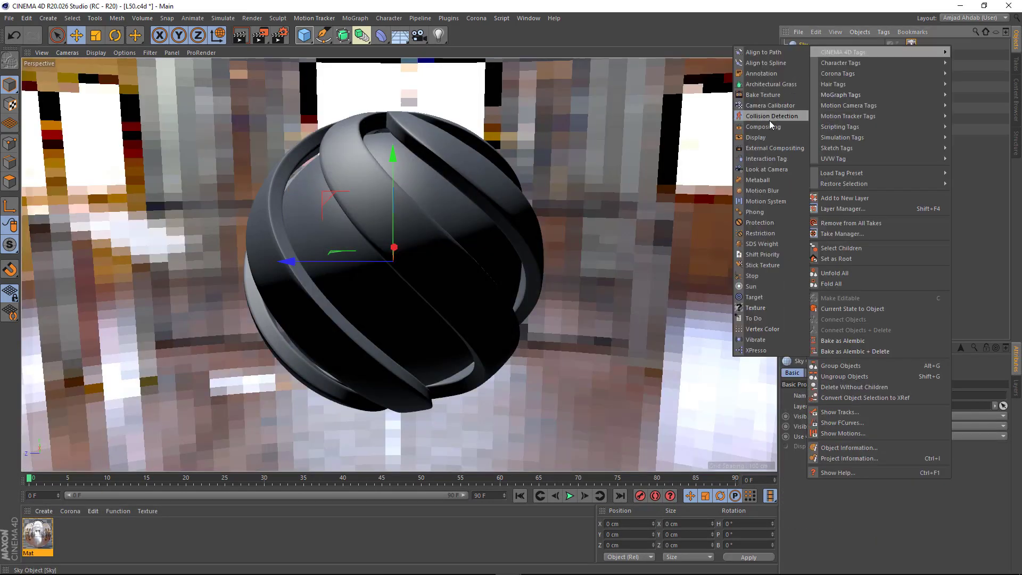
click(770, 127)
click(846, 436)
click(855, 214)
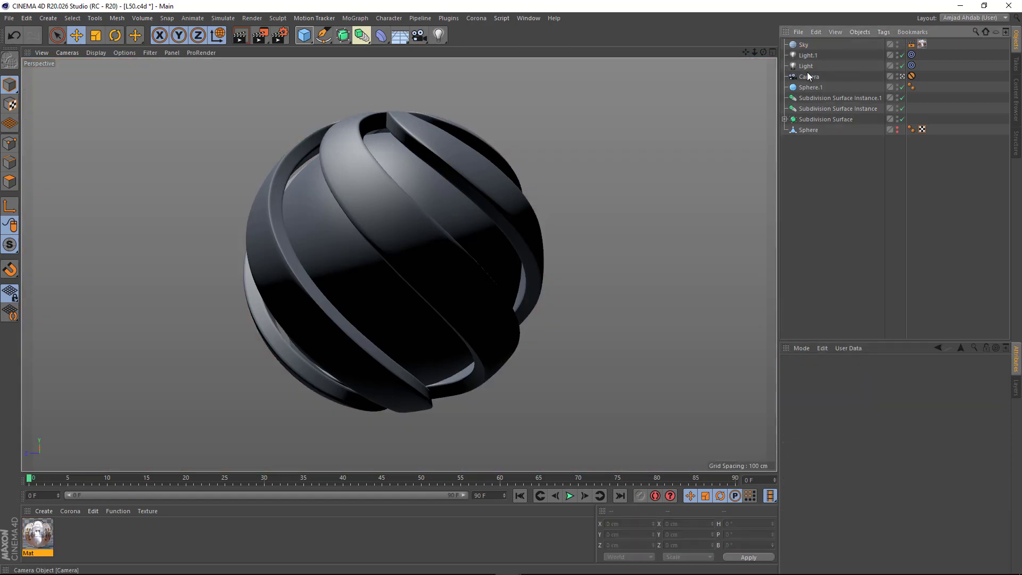
- Move the camera to the start of the object hierarchy and add a Background object at its end
drag(808, 76, 804, 43)
click(649, 211)
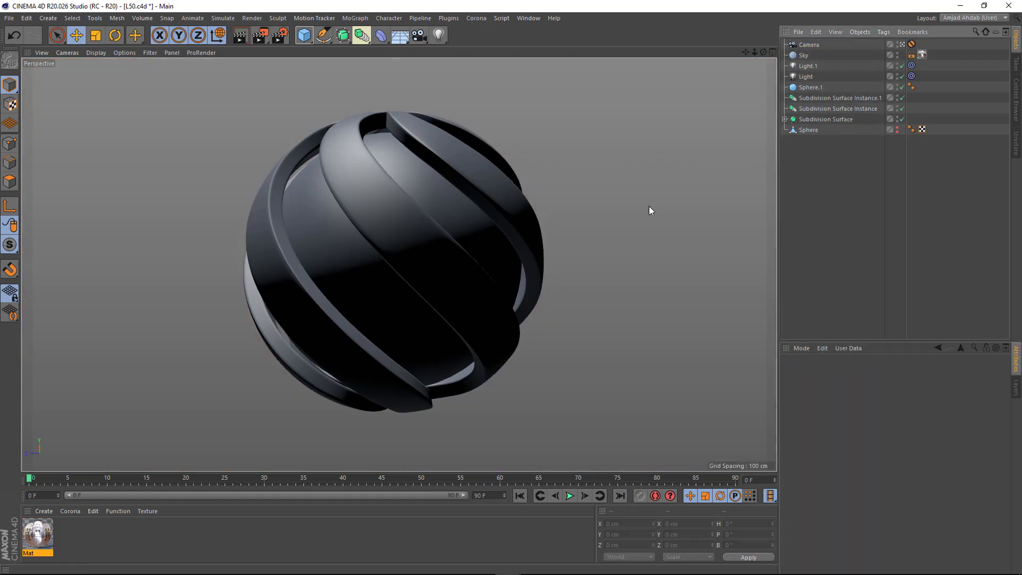
drag(400, 35, 446, 123)
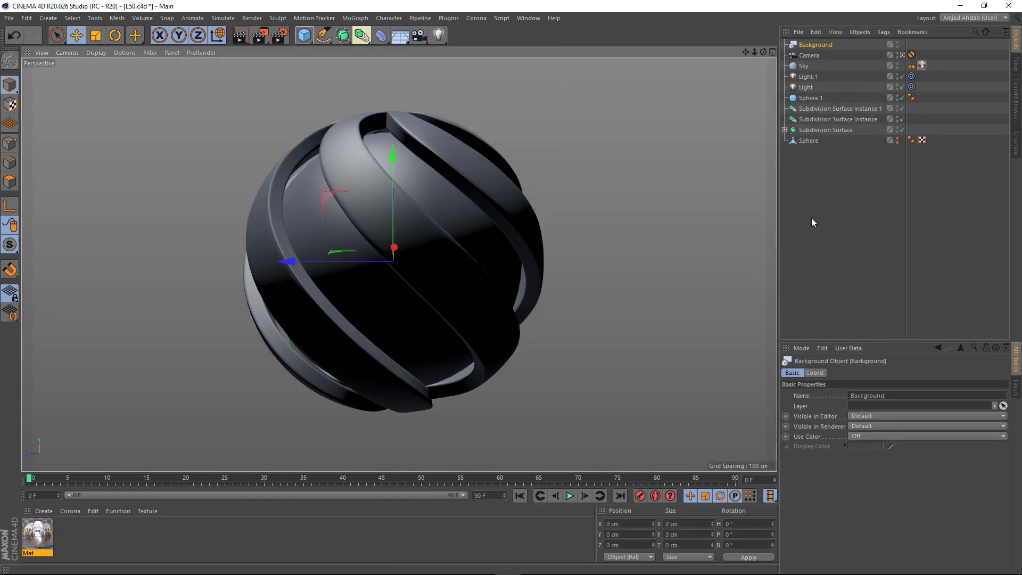
drag(818, 43, 820, 170)
click(815, 213)
- Create a color-only material with an 8% value near-black color and apply it to the Background object
double_click(88, 544)
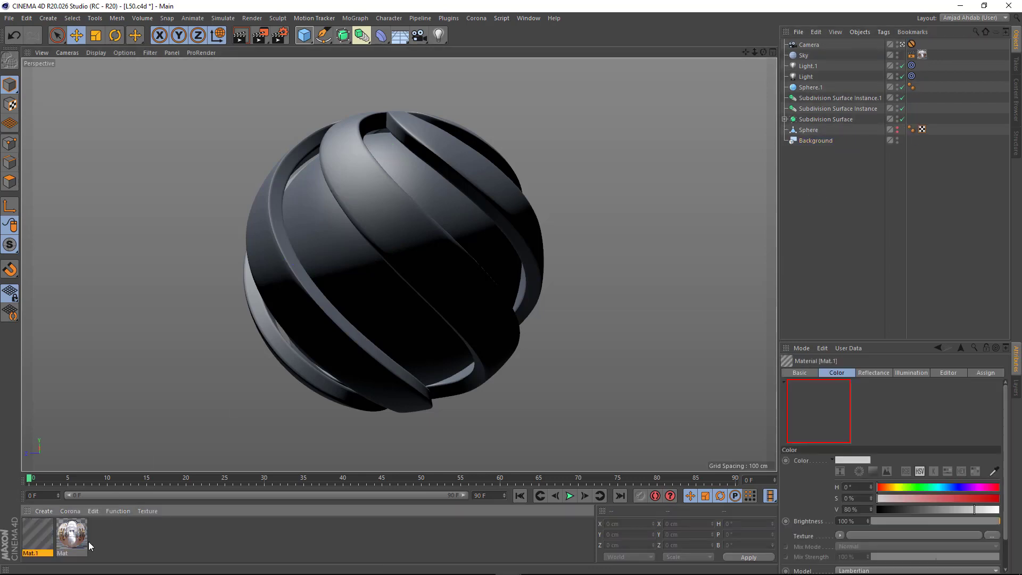
double_click(35, 534)
click(214, 221)
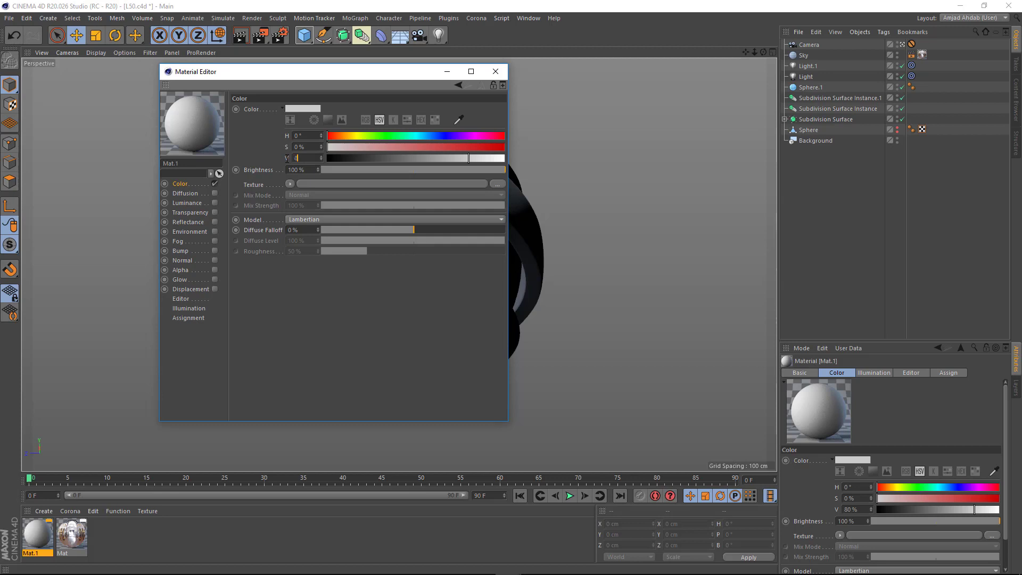
key(Return)
click(496, 71)
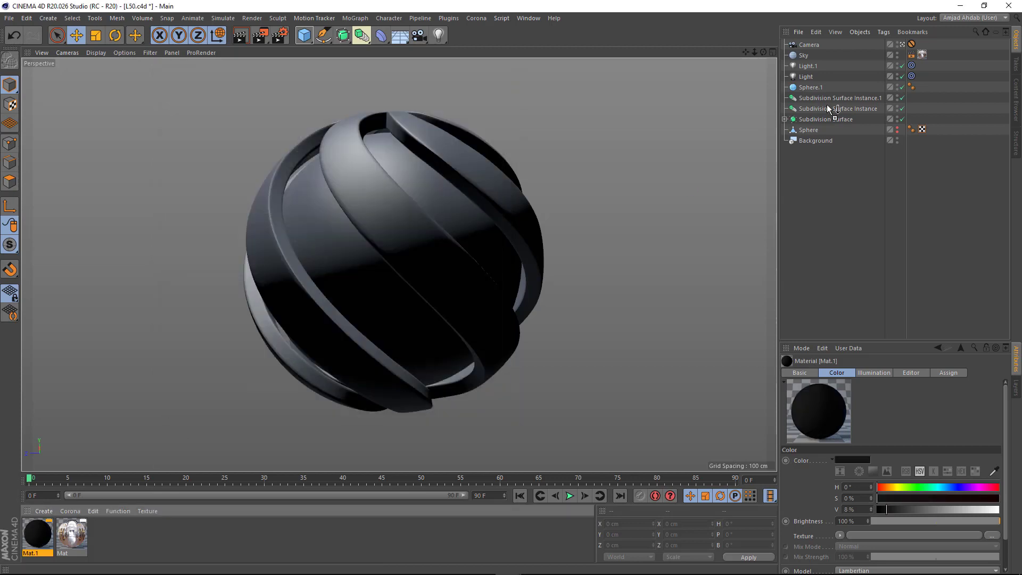
drag(814, 142, 815, 141)
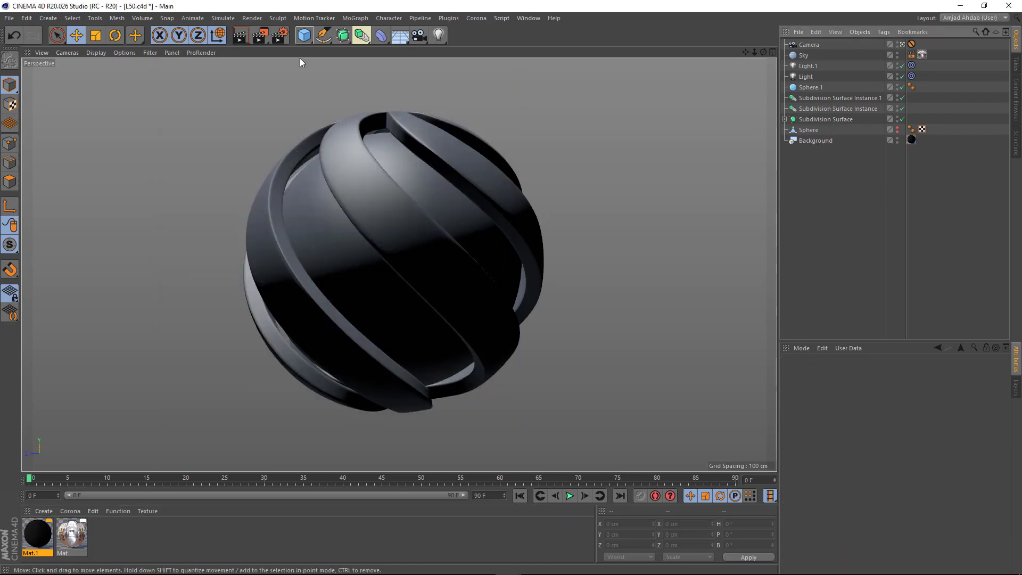
- Render the scene in the Picture Viewer to check the lighting and background, and close it
click(260, 36)
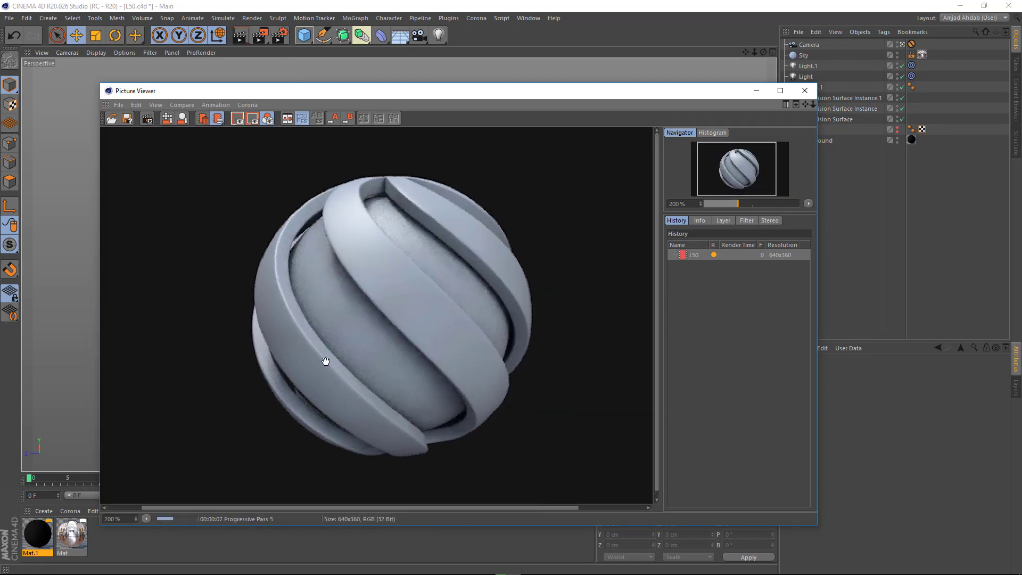
click(813, 88)
click(521, 334)
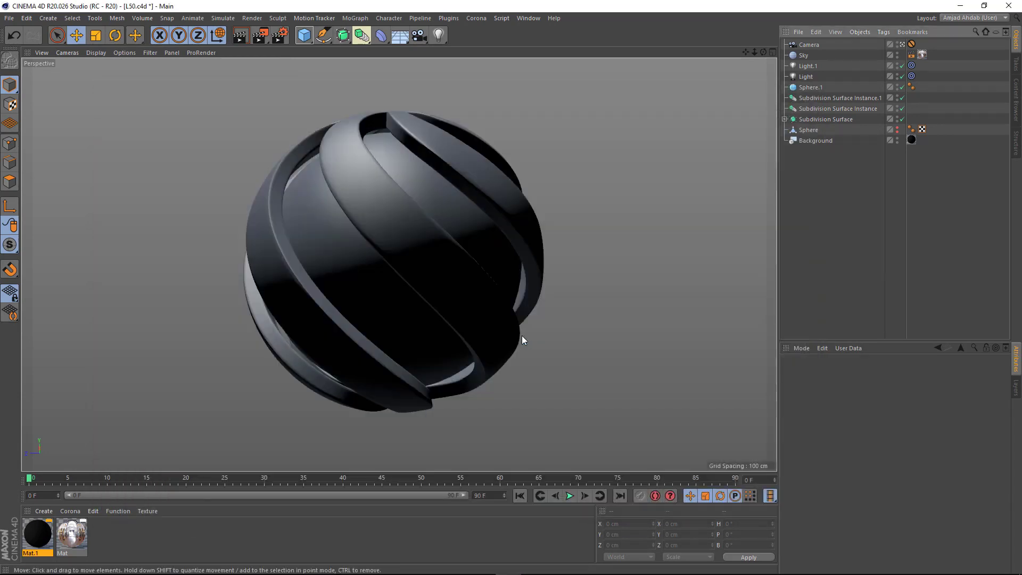
- Add the Gold and Silver materials from the custom preset library to the scene's materials
click(1017, 84)
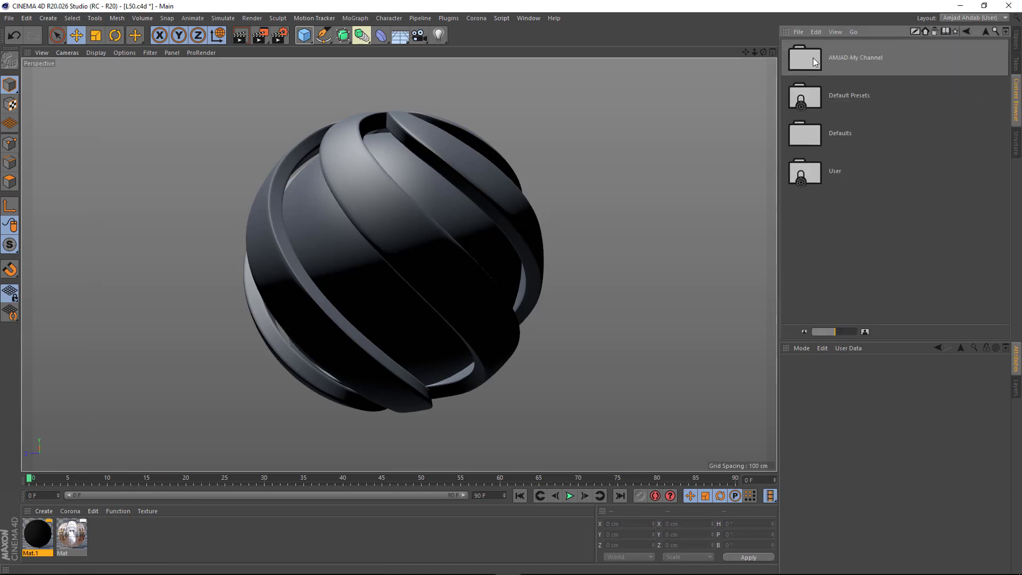
double_click(814, 59)
click(801, 210)
shift+click(804, 245)
drag(805, 245, 192, 541)
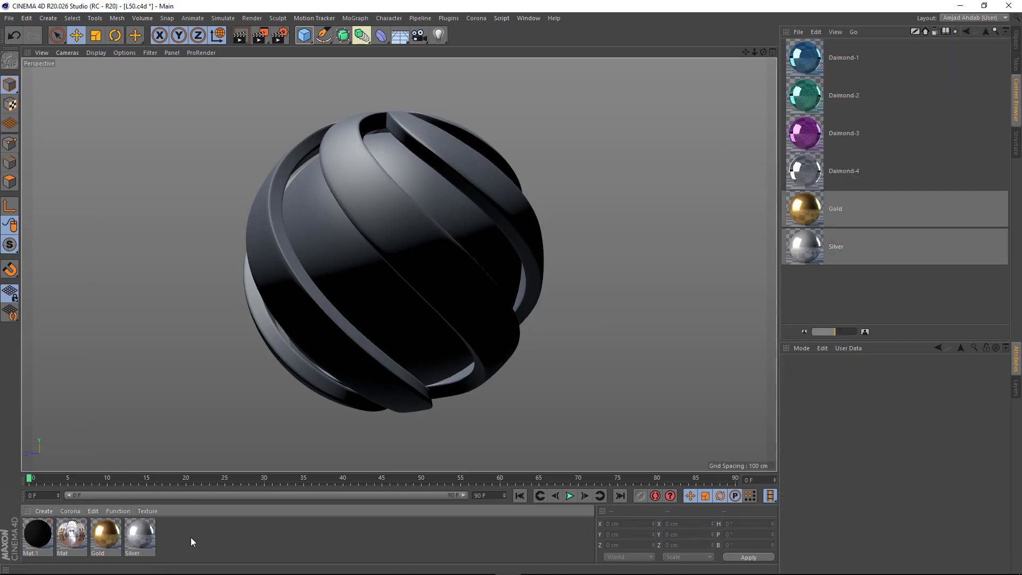
- Apply the Gold material to the Subdivision Surface ribbons and the Silver material to Sphere.1
click(1017, 40)
drag(105, 535, 808, 119)
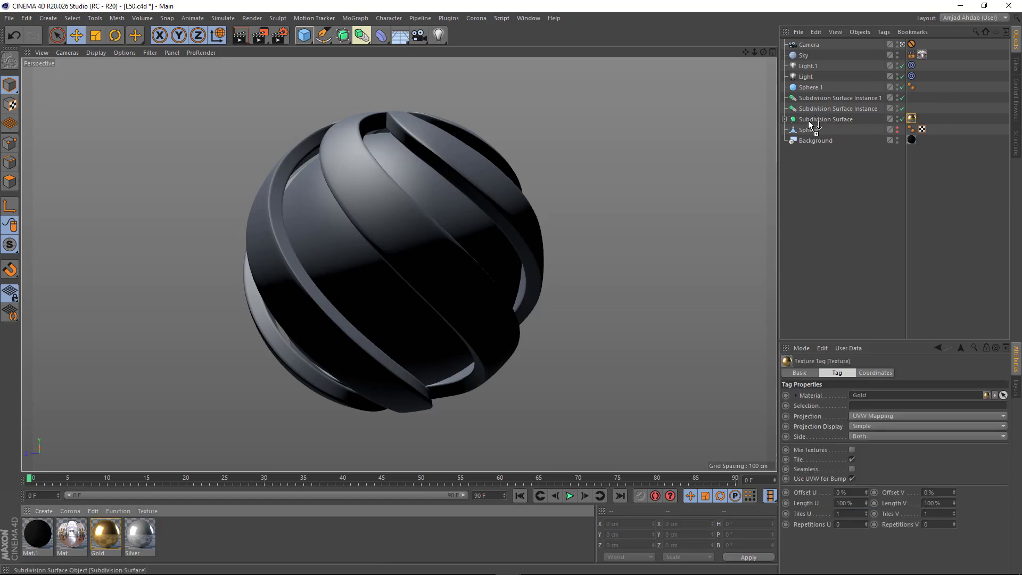
drag(139, 535, 811, 87)
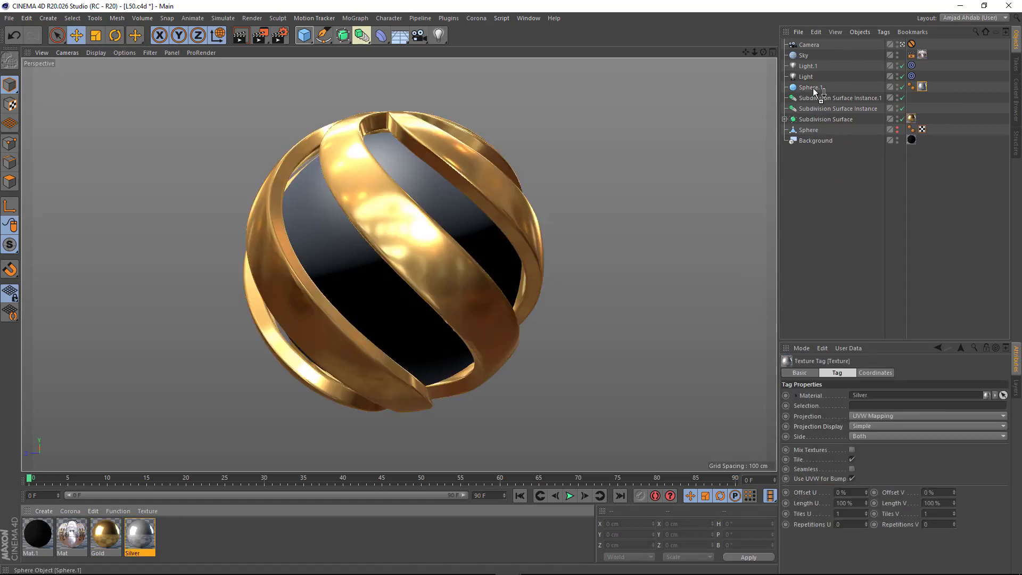
- Open the Gold material and examine the settings of its reflectance layers
double_click(106, 534)
drag(516, 87, 678, 120)
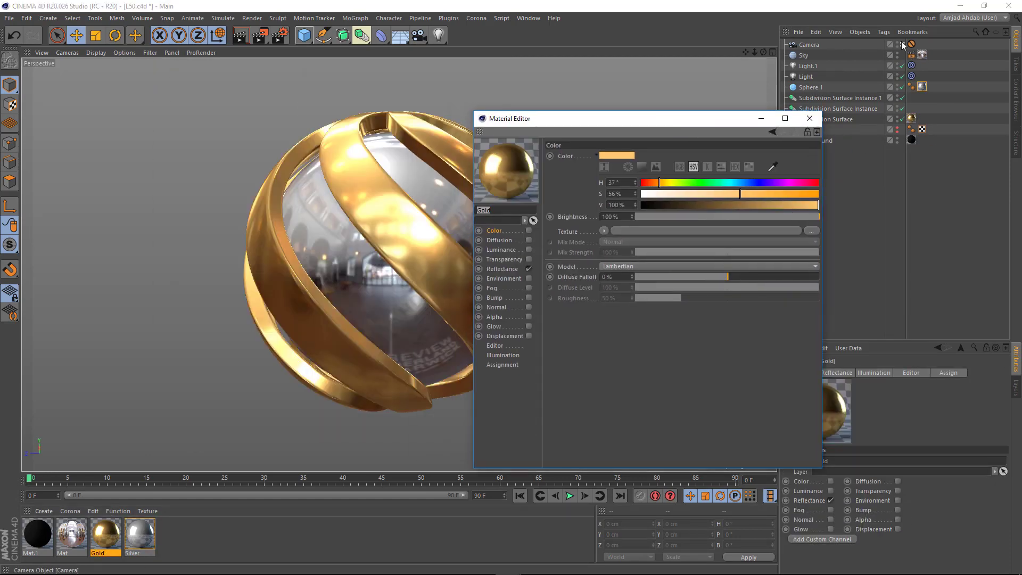
scroll(376, 232, up, 2)
alt+drag(375, 232, 368, 245)
drag(537, 119, 540, 102)
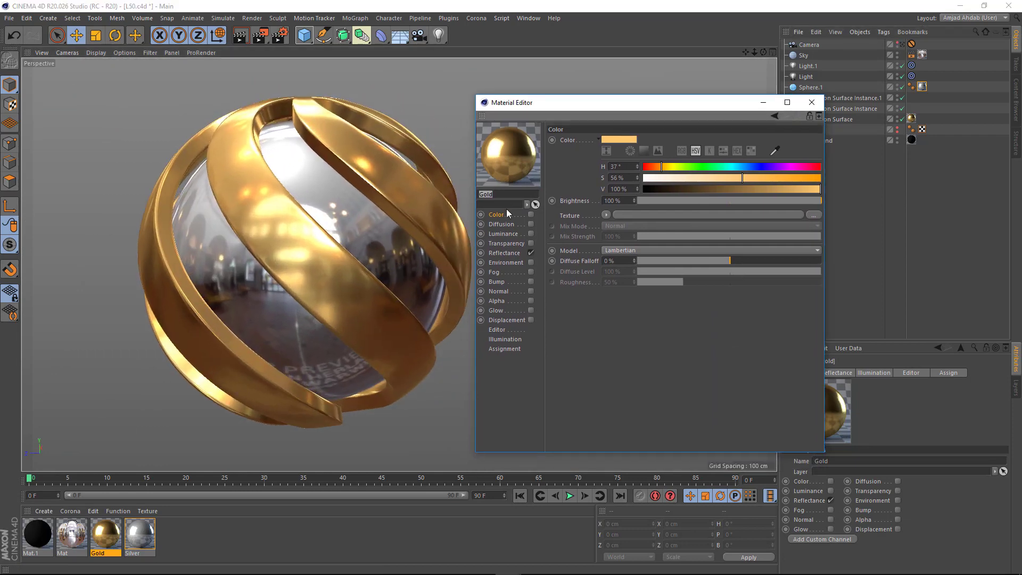
click(504, 253)
click(620, 299)
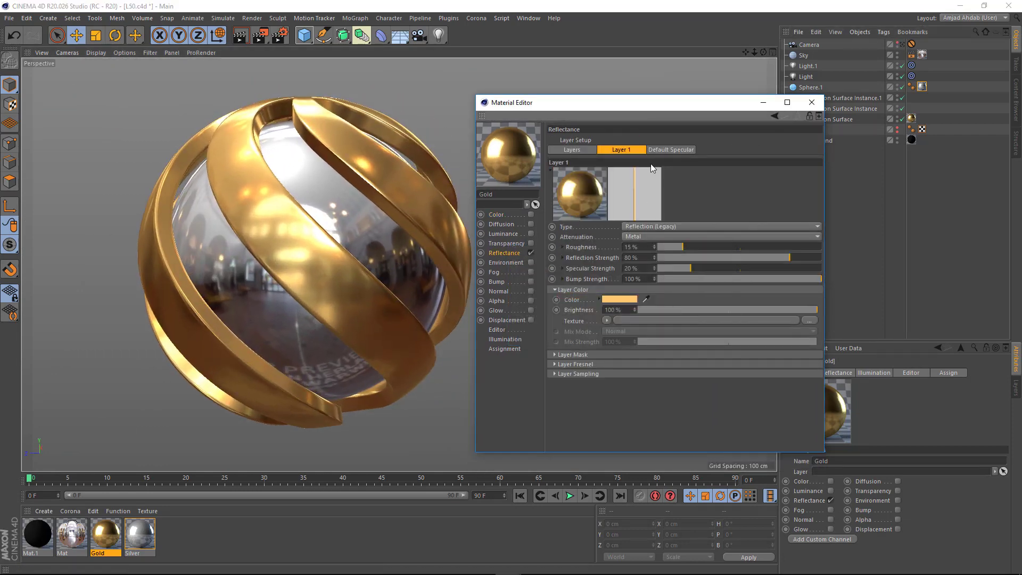
click(670, 150)
click(572, 150)
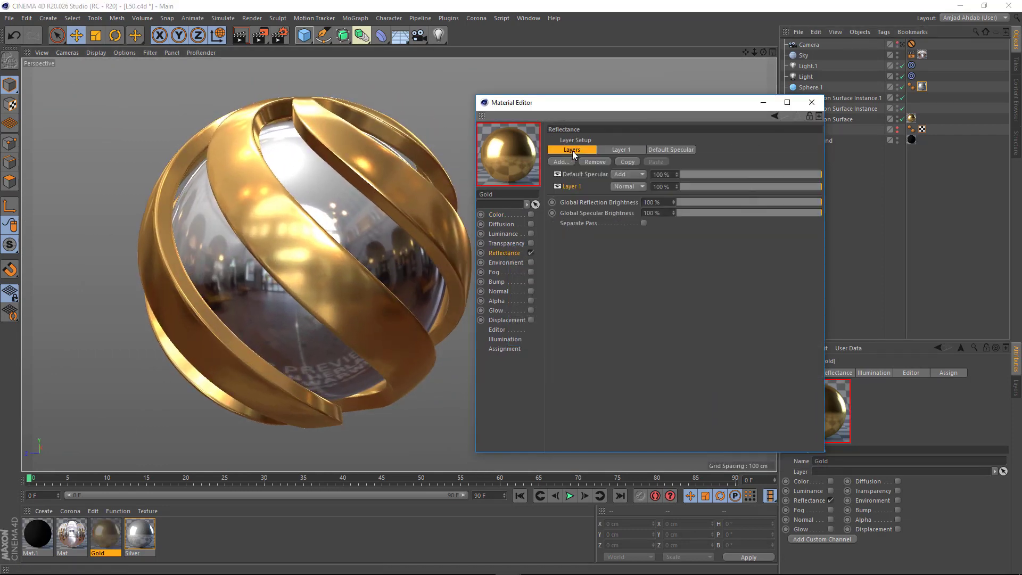
- Review the Silver material's R1, S1 and S2 reflectance layers and close the Material Editor
click(140, 532)
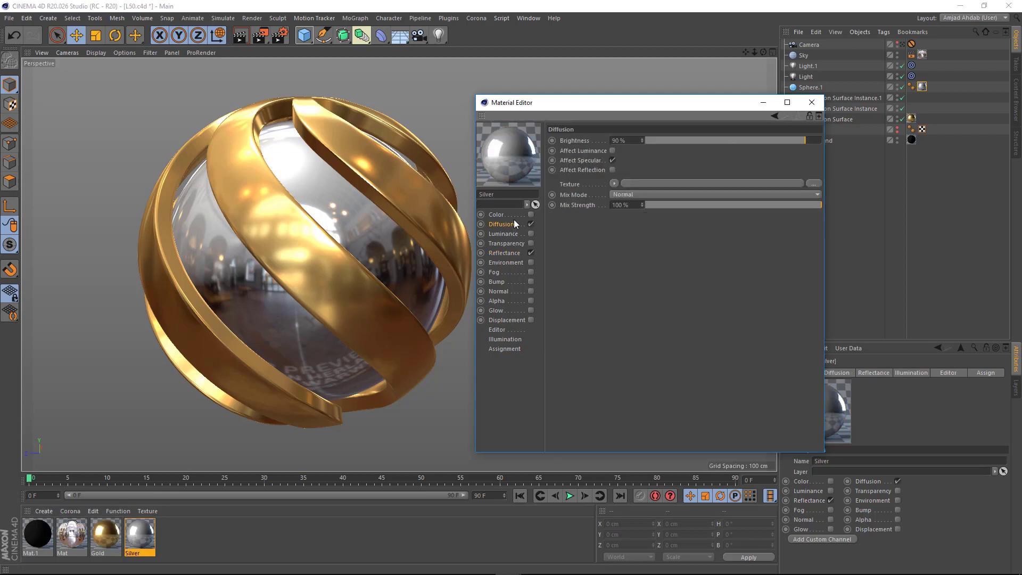
click(513, 252)
click(579, 149)
click(598, 150)
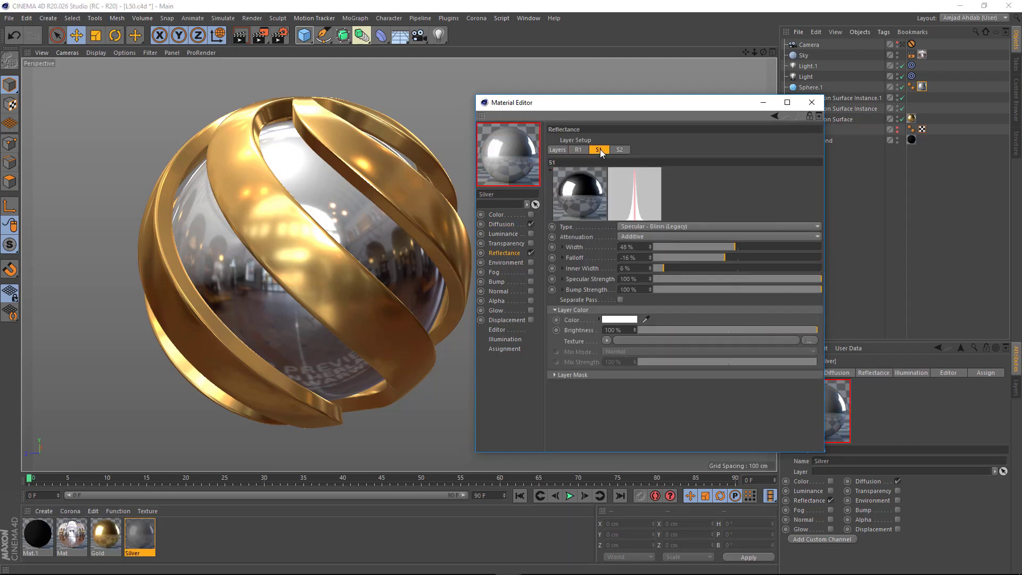
click(619, 149)
click(579, 150)
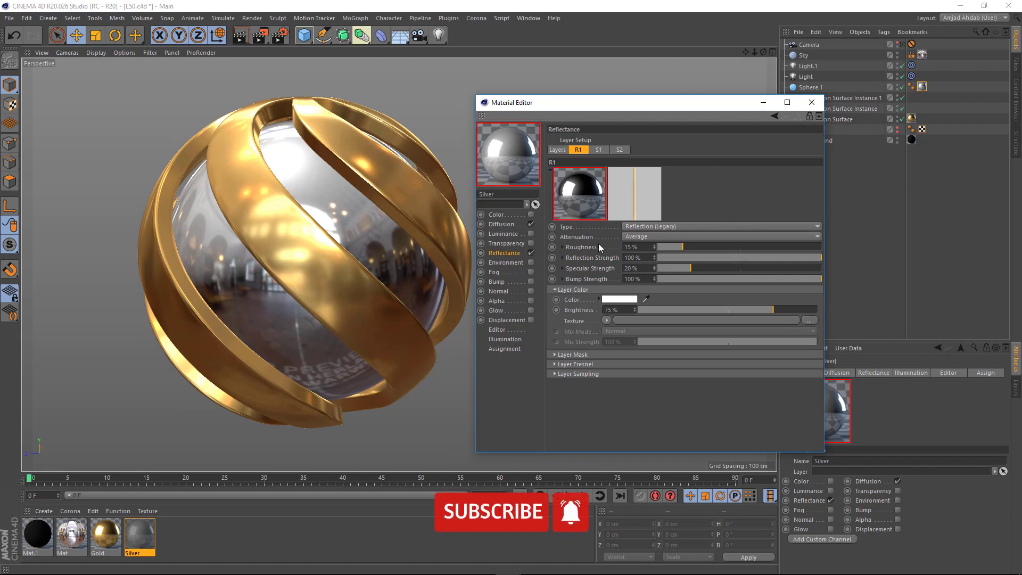
drag(679, 108, 676, 111)
click(809, 106)
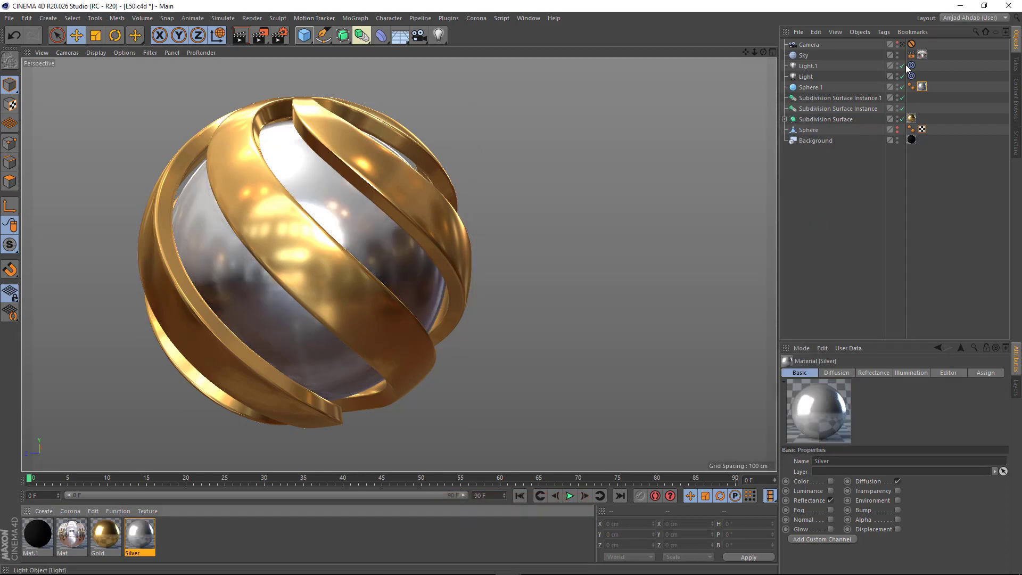
- Look through the scene camera again, test-render the gold and silver sphere in the Picture Viewer, and close the viewer
click(902, 45)
click(260, 36)
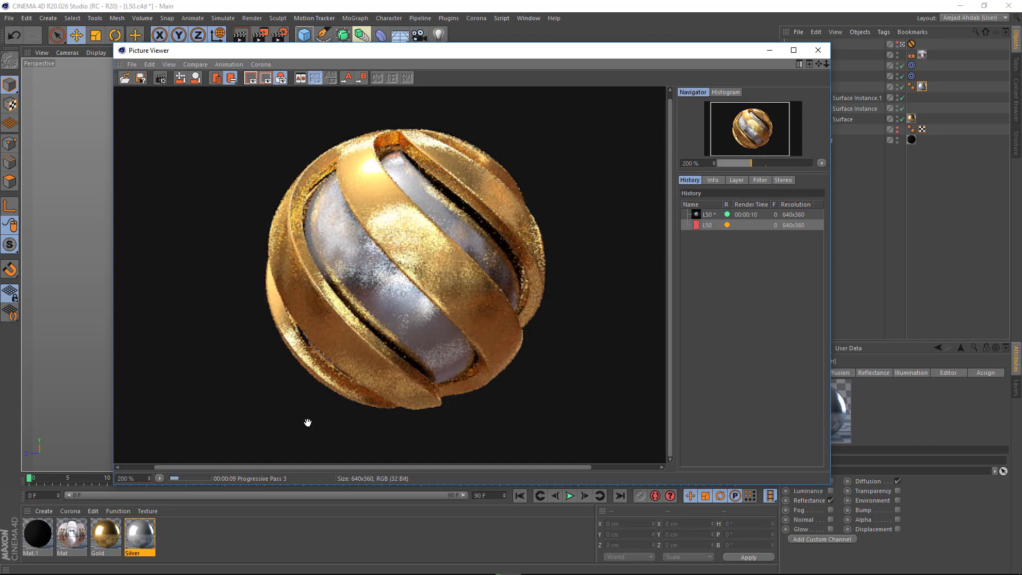
scroll(435, 325, down, 2)
scroll(396, 272, up, 2)
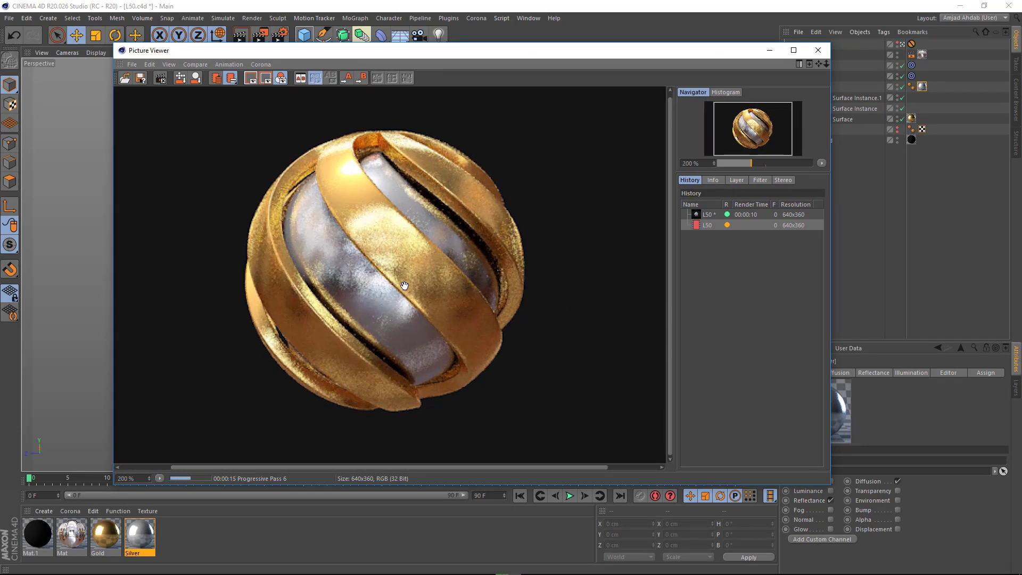
click(819, 51)
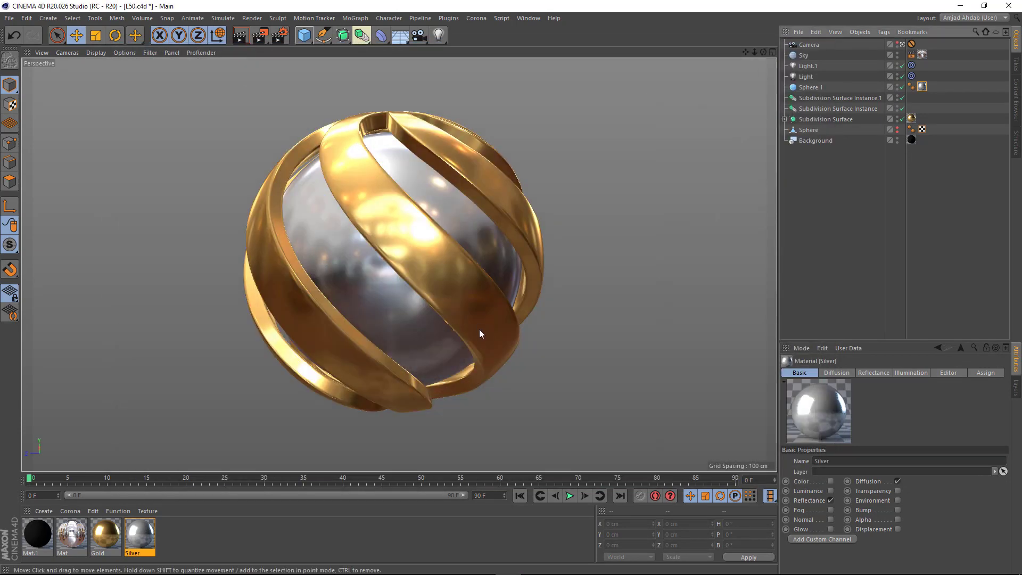
- Name the second render setting 4K, make it active and give it a 3840 x 2160 pixel output for the current frame
click(280, 35)
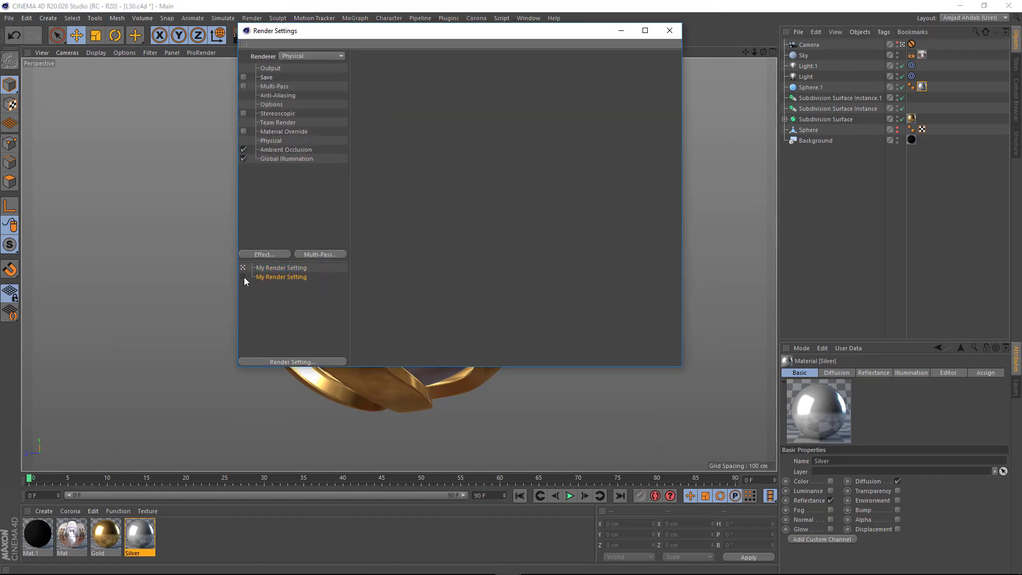
double_click(287, 276)
key(Return)
click(272, 67)
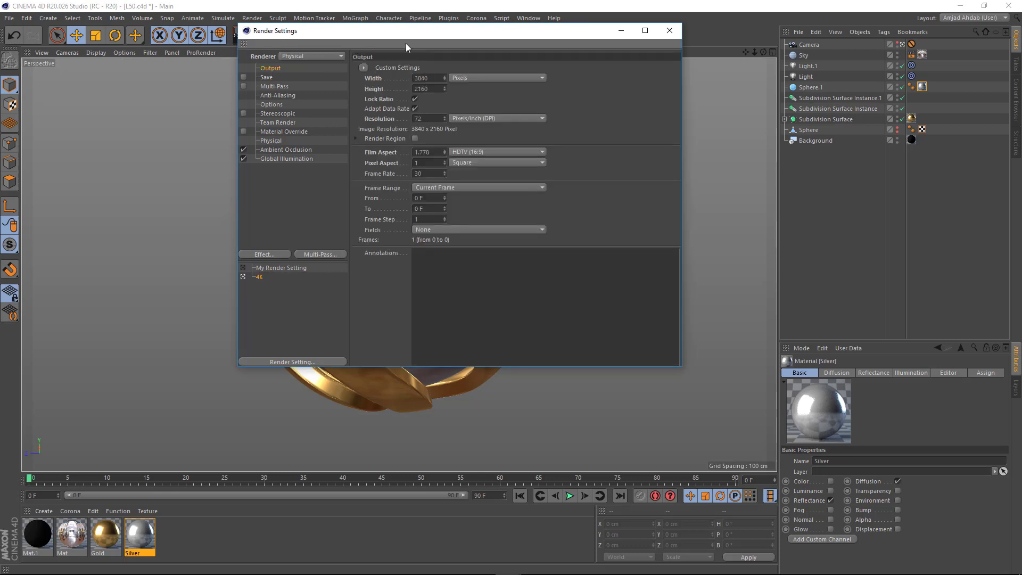
- Set Physical sampling quality to Automatic with 5% shading error threshold, blurriness subdivision 4, and shadow and ambient occlusion subdivisions 3
drag(406, 32, 381, 55)
click(246, 164)
click(483, 193)
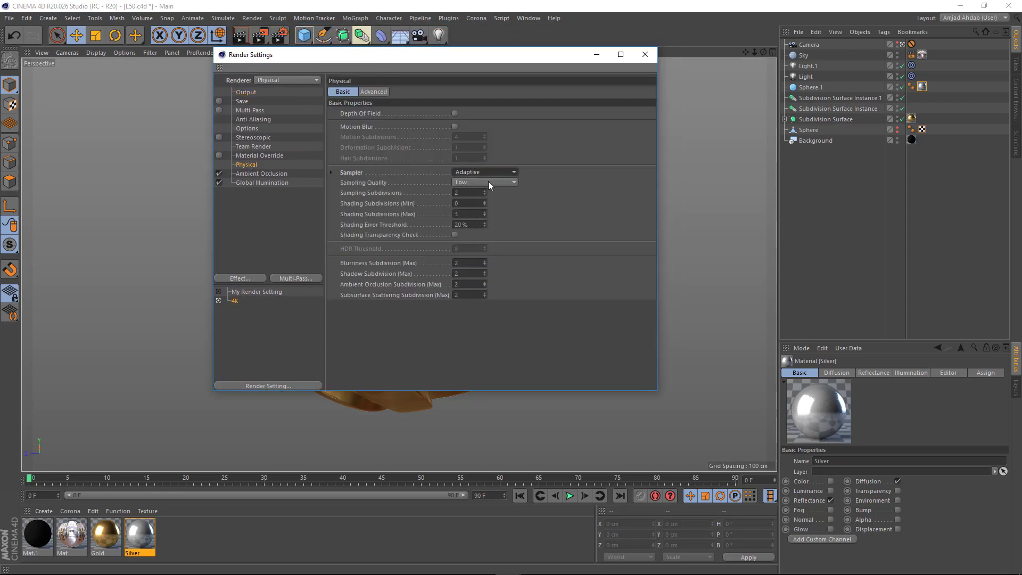
click(488, 182)
click(480, 237)
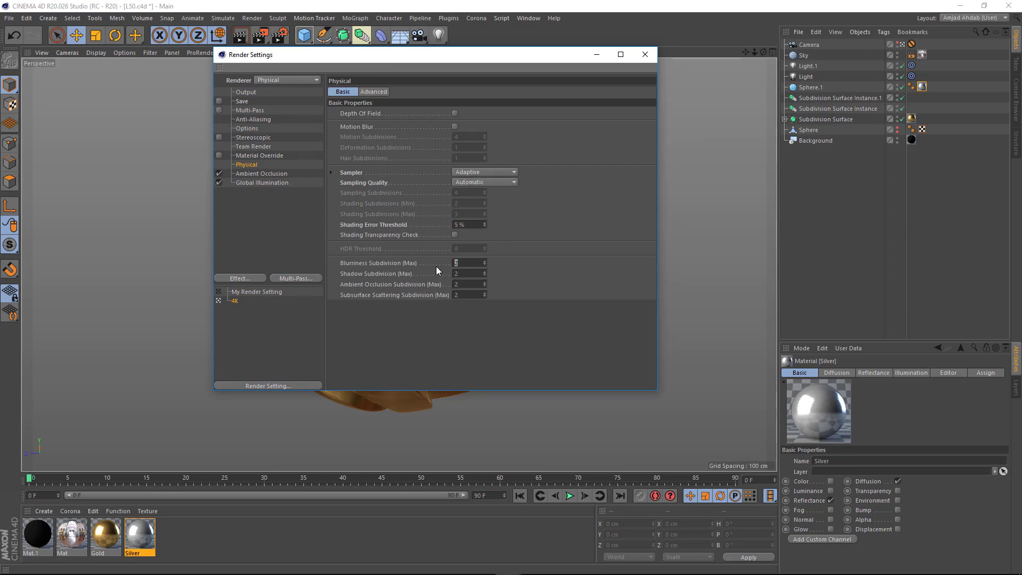
text(3)
key(Return)
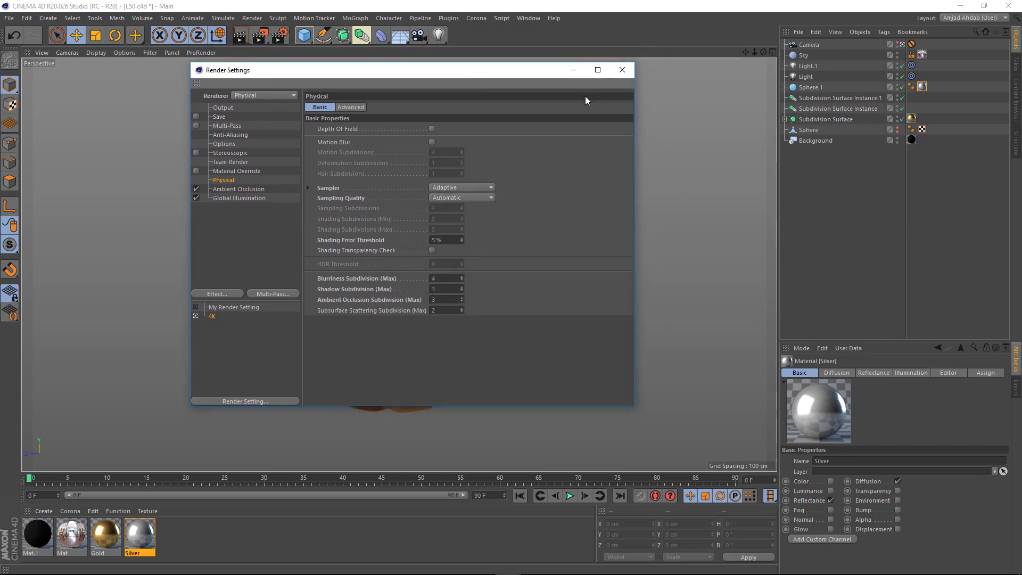
click(644, 55)
- Render the scene at 4K in the Picture Viewer and examine the gold and silver surfaces up close
click(260, 36)
drag(352, 3, 351, 1)
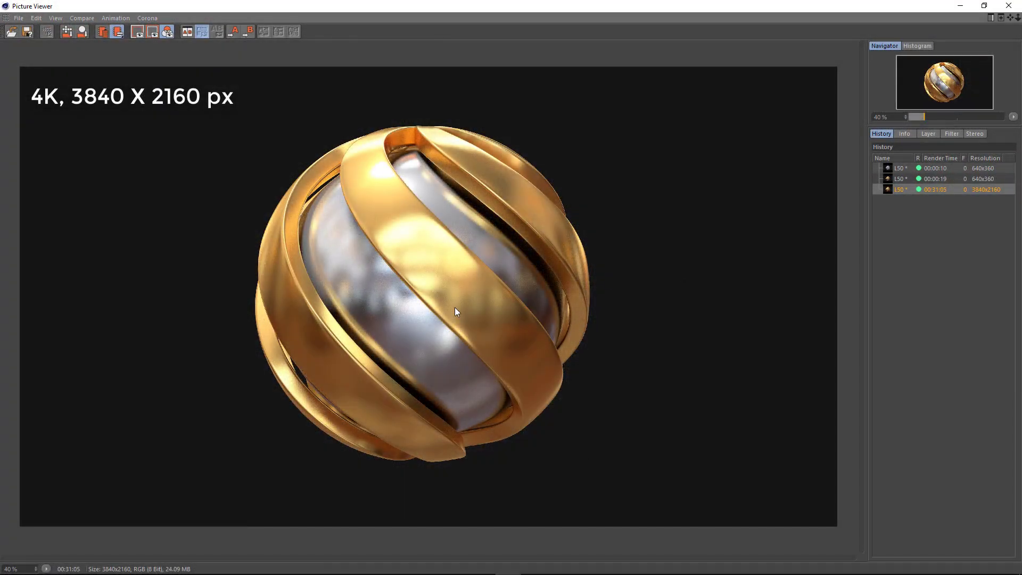
scroll(429, 288, up, 2)
drag(426, 287, 454, 297)
scroll(454, 297, up, 2)
scroll(413, 236, up, 1)
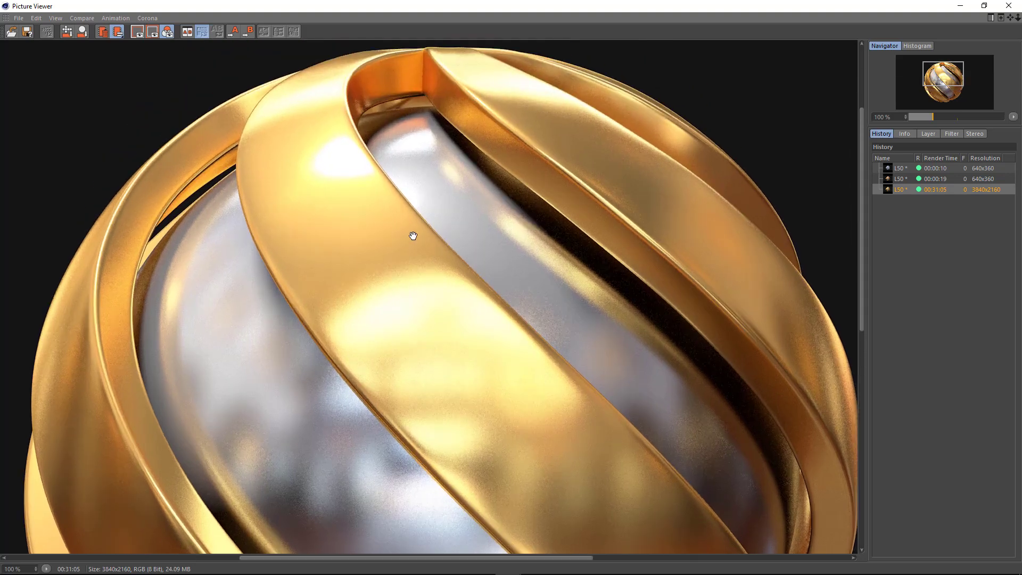
drag(414, 241, 406, 126)
drag(471, 516, 467, 222)
drag(452, 154, 447, 242)
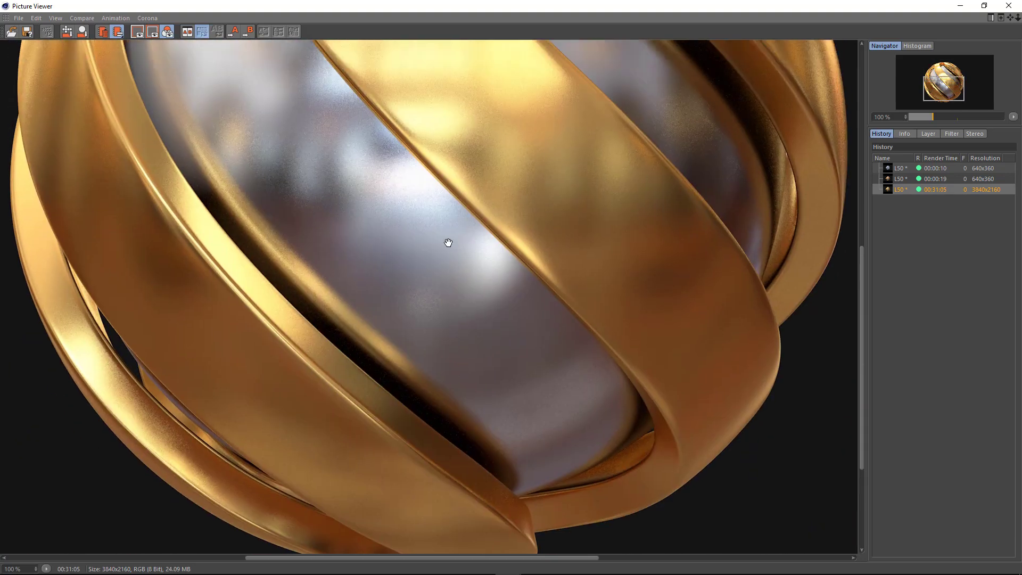
scroll(454, 289, down, 2)
scroll(454, 289, down, 1)
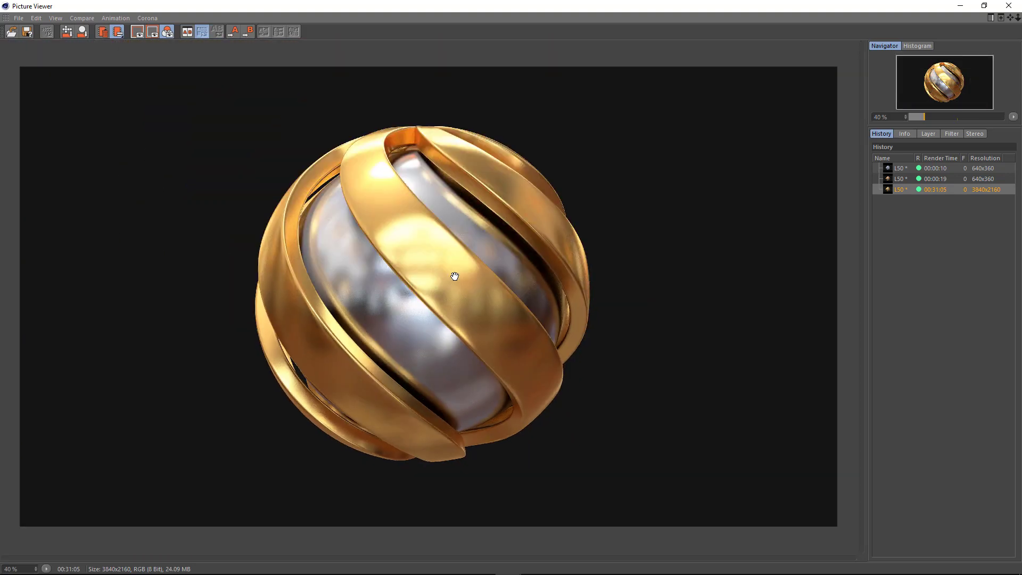
- Enable the render's image filter with 5% saturation, 1% brightness and 2% contrast, and save the filtered image
click(952, 133)
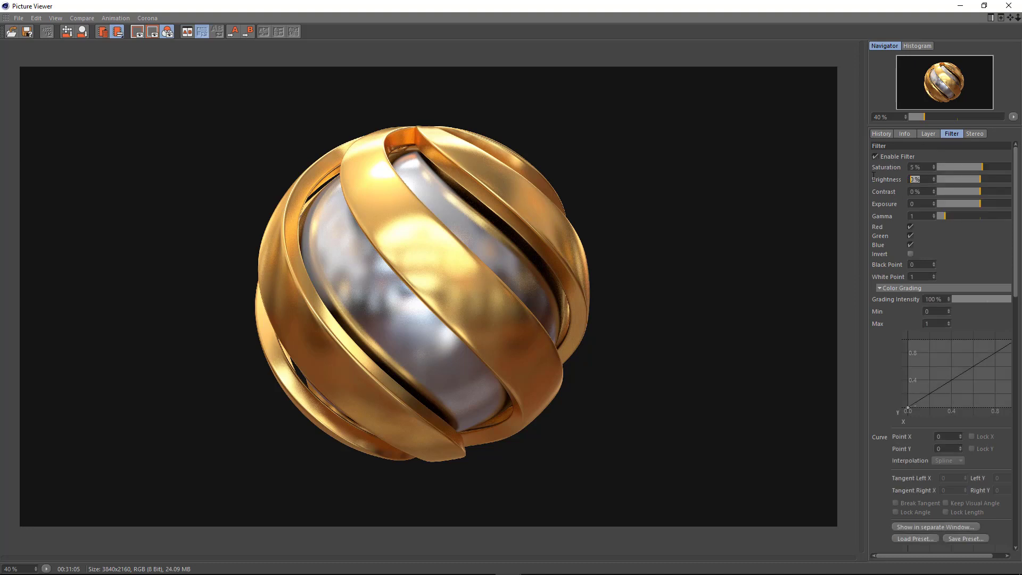
text(1)
text(2)
click(890, 157)
click(890, 157)
click(883, 135)
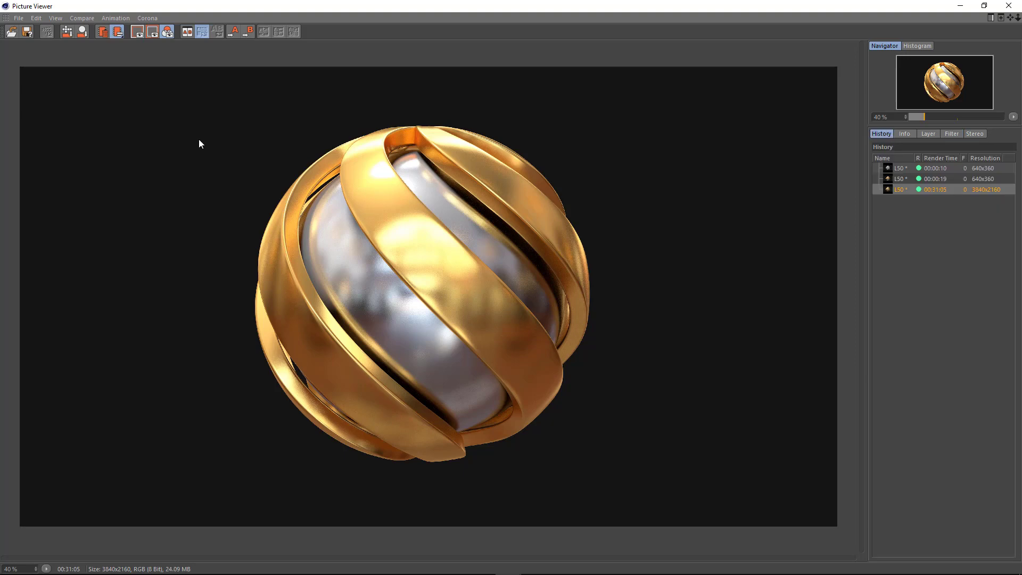
click(27, 32)
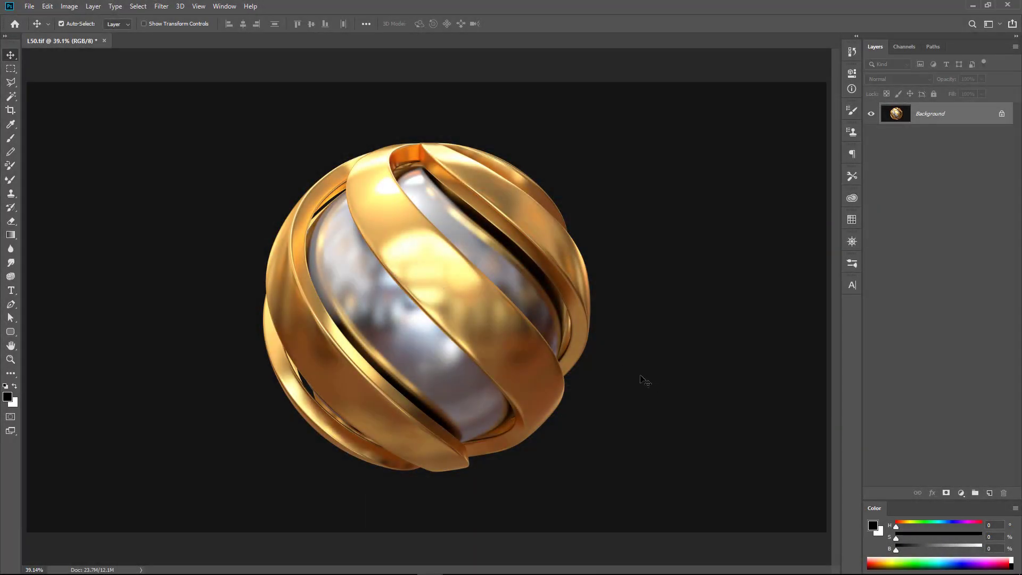
- In Photoshop, paste the light-streak image over L50.tif and mask out its sphere area using the Alpha 1 channel selection
key(ctrl+v)
click(906, 48)
ctrl+click(889, 116)
click(876, 46)
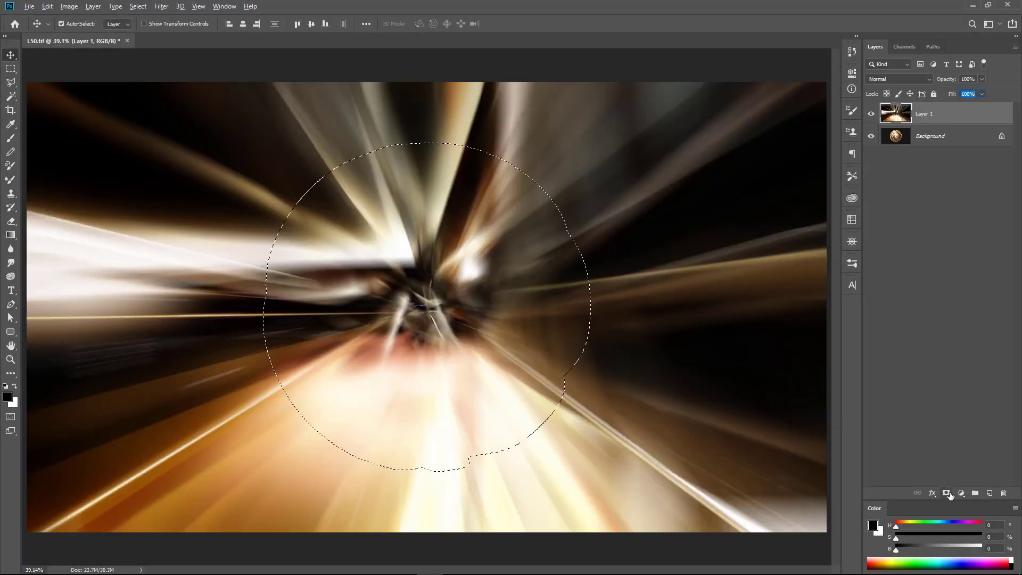
alt+click(947, 493)
- Copy the sphere from the Background layer to a new layer using the Alpha 1 selection, and place it on top
click(905, 47)
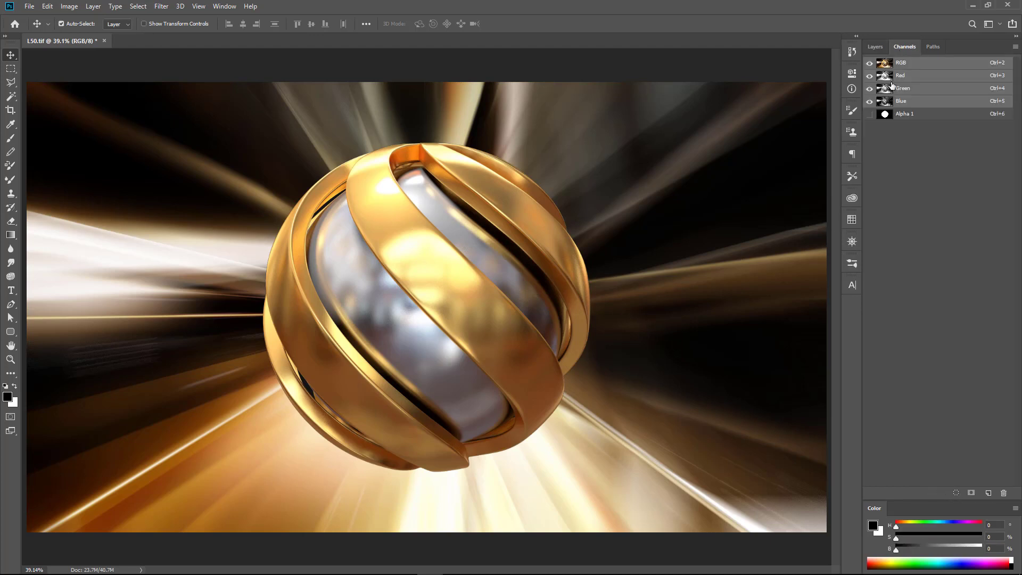
ctrl+click(889, 116)
click(876, 46)
click(946, 136)
key(ctrl+j)
drag(946, 136, 948, 107)
- Apply a strong Gaussian Blur to the copied sphere layer so that its glow spreads beyond the sphere's edge
click(161, 6)
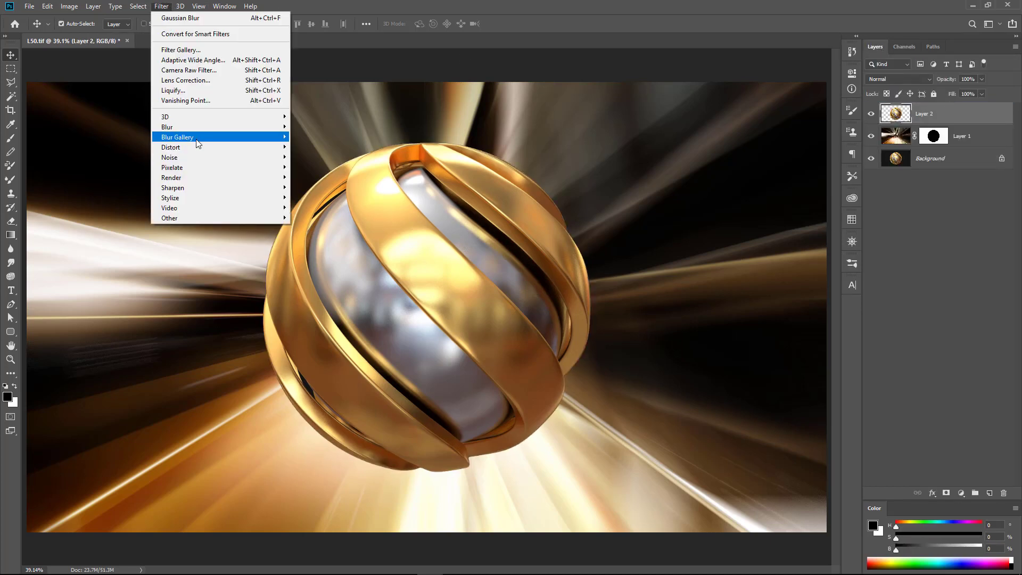
mouse_move(255, 136)
click(319, 167)
drag(672, 210, 683, 234)
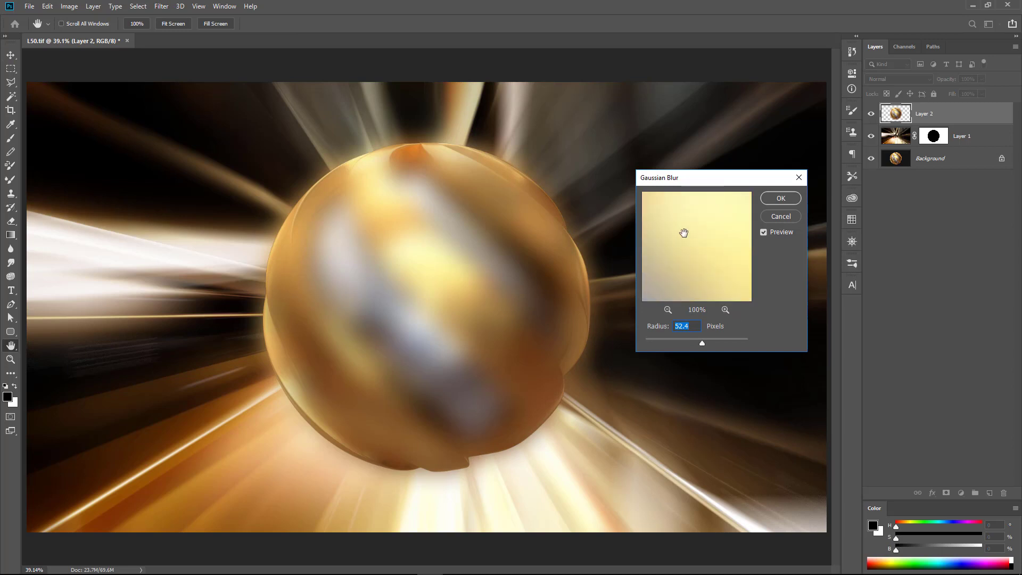
click(667, 309)
click(668, 310)
click(667, 309)
click(668, 309)
click(668, 310)
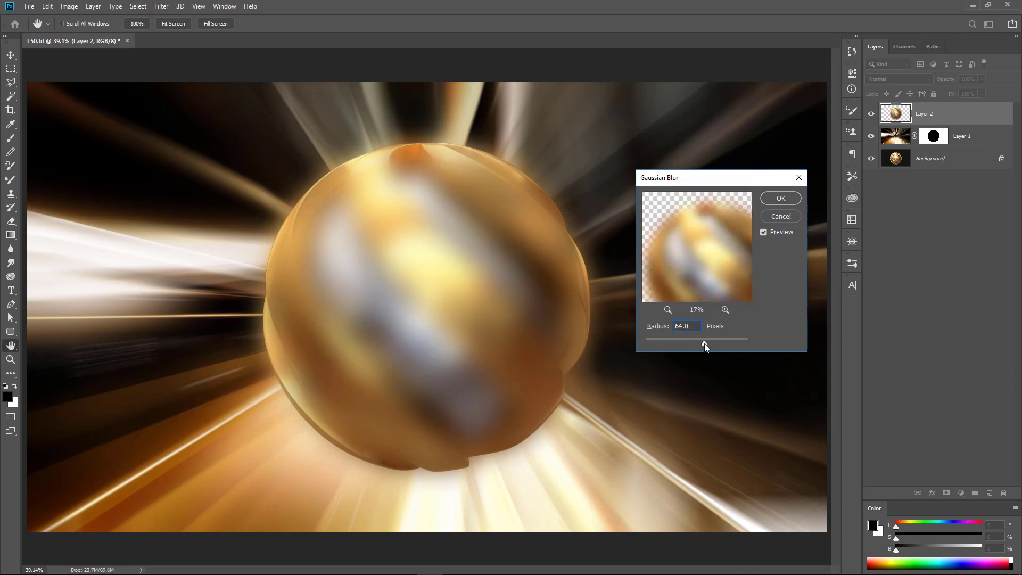
drag(703, 343, 697, 343)
key(Return)
- Set the blurred sphere layer's blend mode to Lighten and mask out its sphere area using the Alpha 1 selection
click(898, 79)
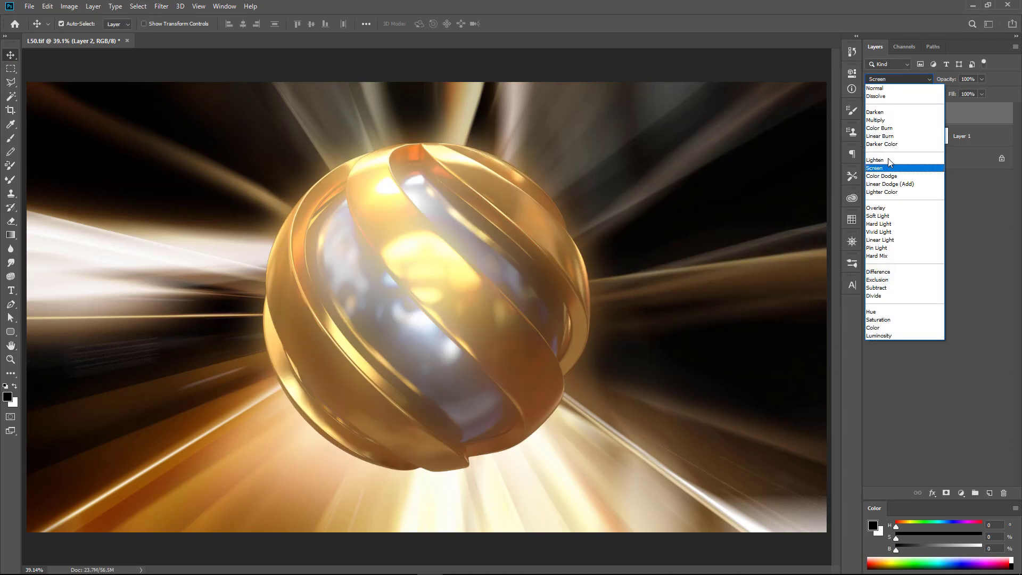
click(888, 160)
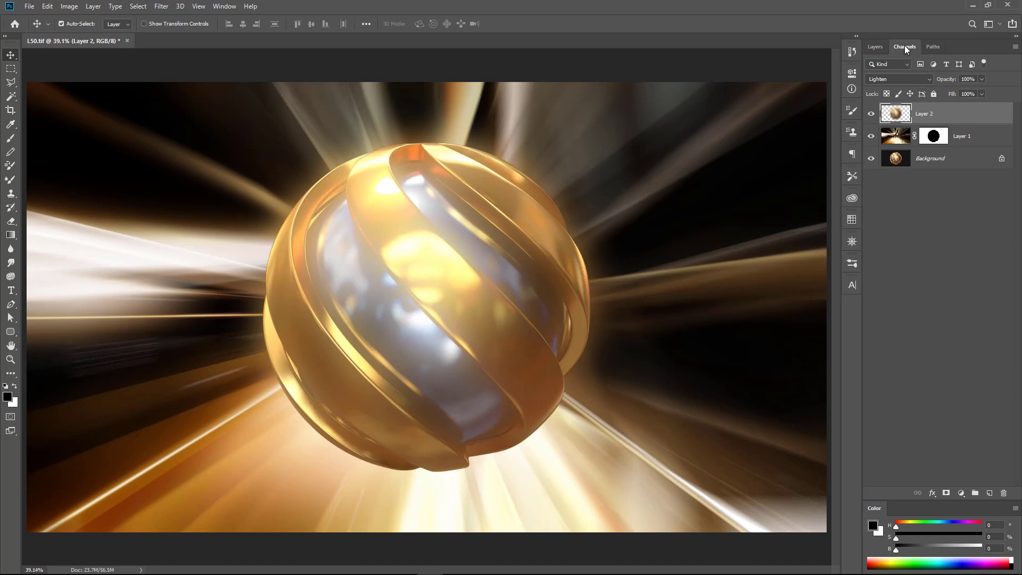
ctrl+click(886, 113)
click(876, 46)
alt+click(946, 493)
click(871, 113)
click(871, 114)
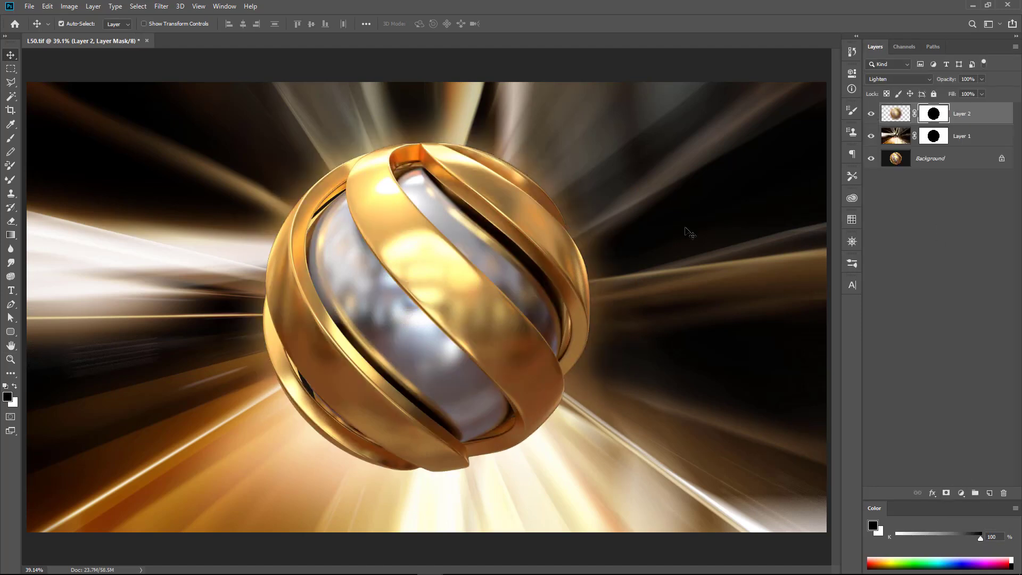
- Duplicate the light-streak layer to the top, delete the copy's mask, and set it to Overlay with 36% fill
click(930, 189)
click(982, 136)
key(ctrl+j)
drag(960, 135, 944, 120)
right_click(936, 111)
click(930, 132)
click(904, 80)
click(881, 209)
- Split the Blend If Underlying Layer sliders of the Overlay light-streak copy to 0/147 for the shadows and 92/255 for the highlights
double_click(944, 120)
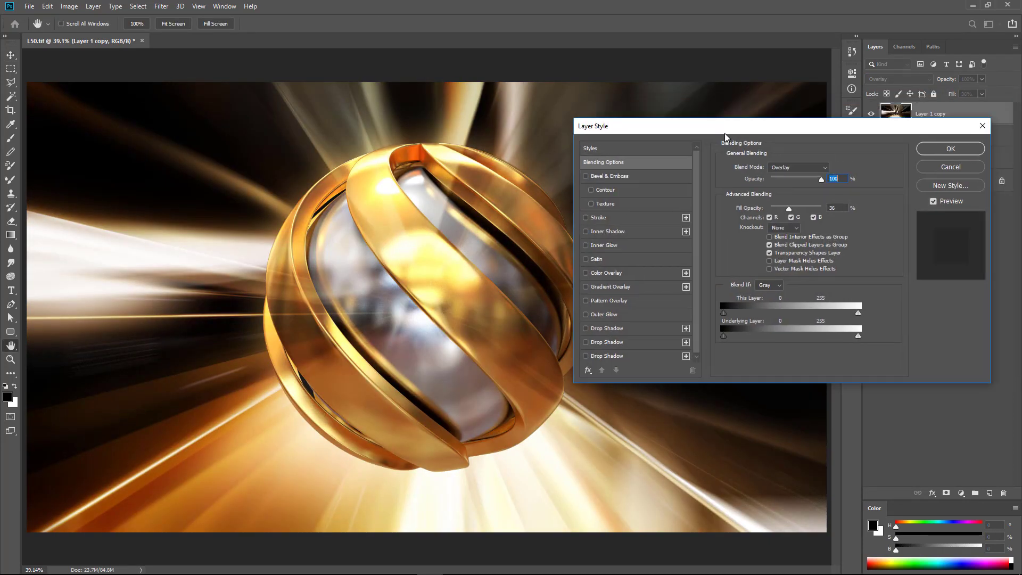
alt+drag(723, 336, 797, 338)
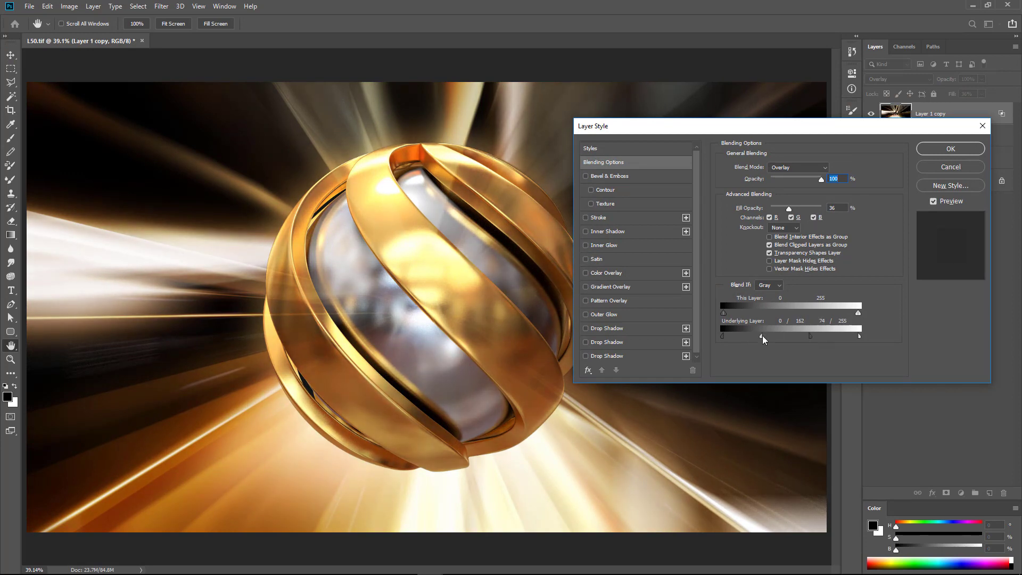
drag(794, 130, 829, 174)
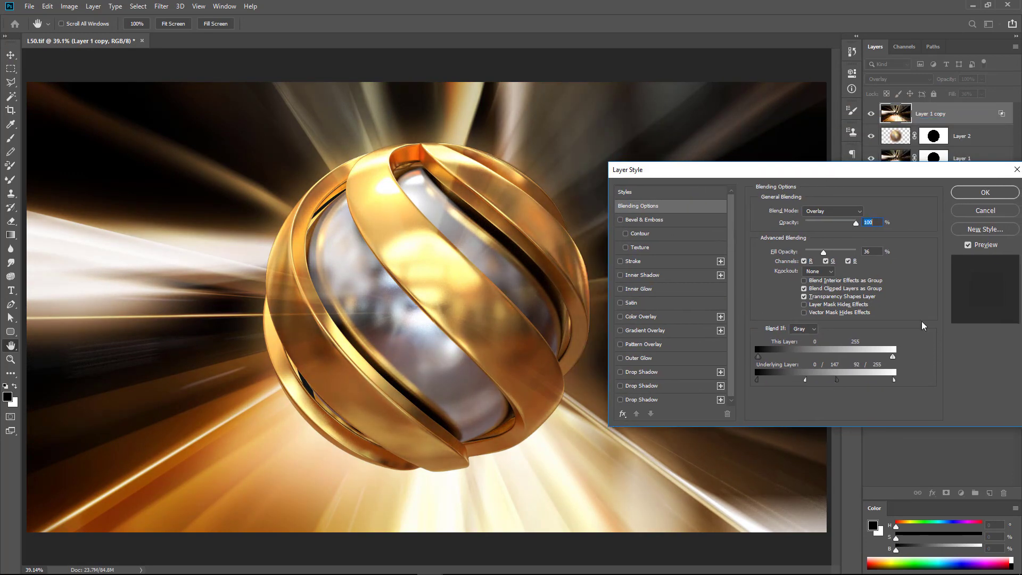
drag(940, 171, 922, 184)
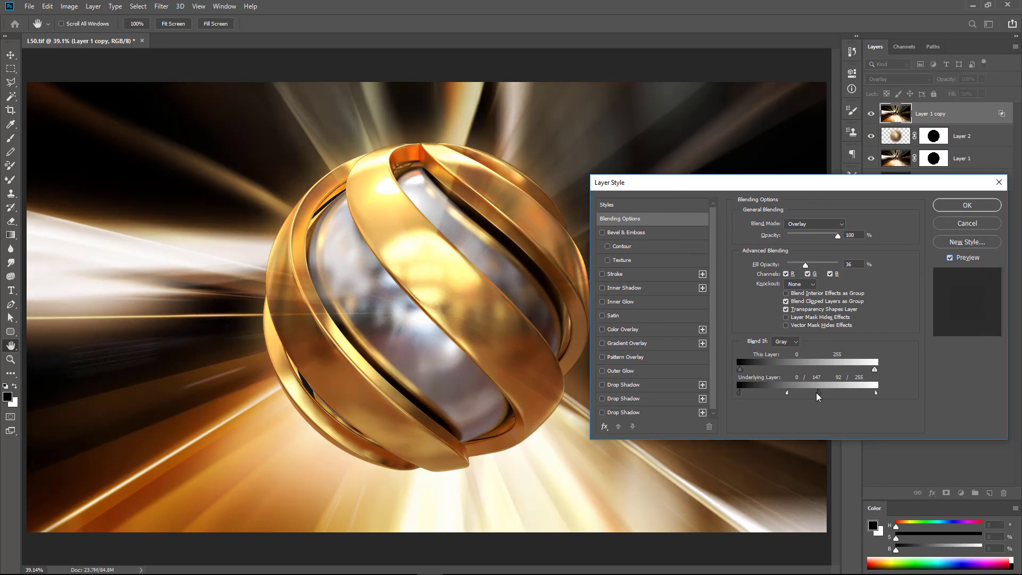
click(961, 208)
- Add a layer mask to the Overlay light-streak copy and paint over the sphere's centre with a soft black brush at 10% flow
click(944, 494)
text(b)
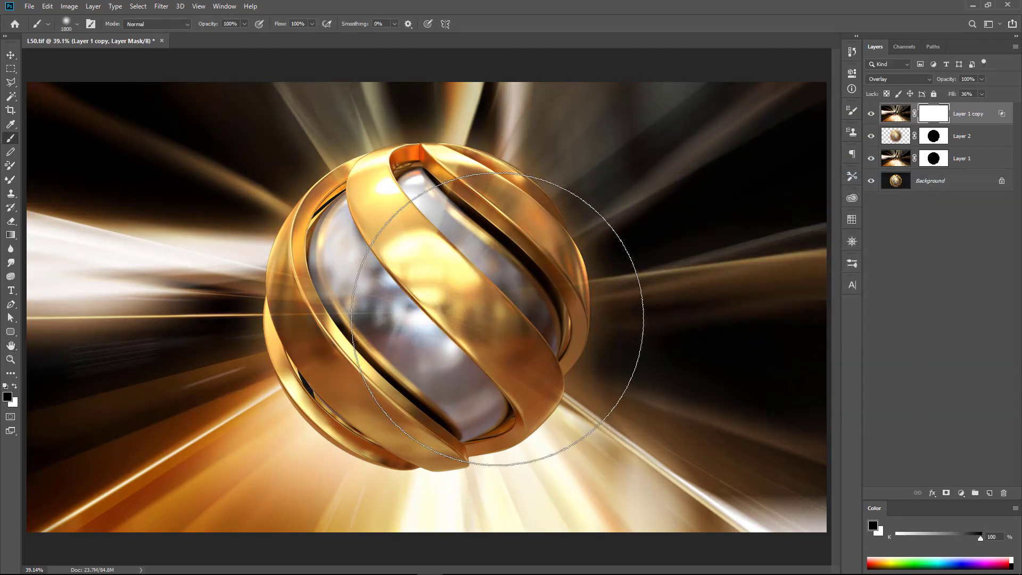
text(10)
click(326, 24)
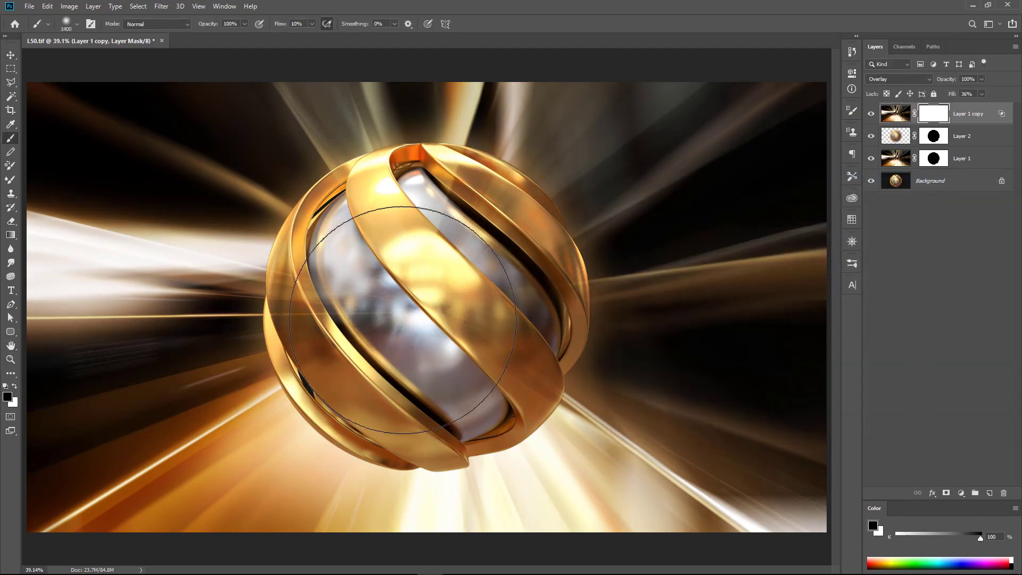
click(412, 318)
key(bracketleft)
key(bracketleft)
key(bracketleft)
key(bracketleft)
key(bracketleft)
key(bracketleft)
key(bracketleft)
key(bracketleft)
mouse_move(376, 322)
mouse_down()
mouse_move(403, 286)
mouse_move(431, 319)
mouse_move(475, 335)
mouse_move(437, 363)
mouse_move(454, 382)
mouse_up()
key(v)
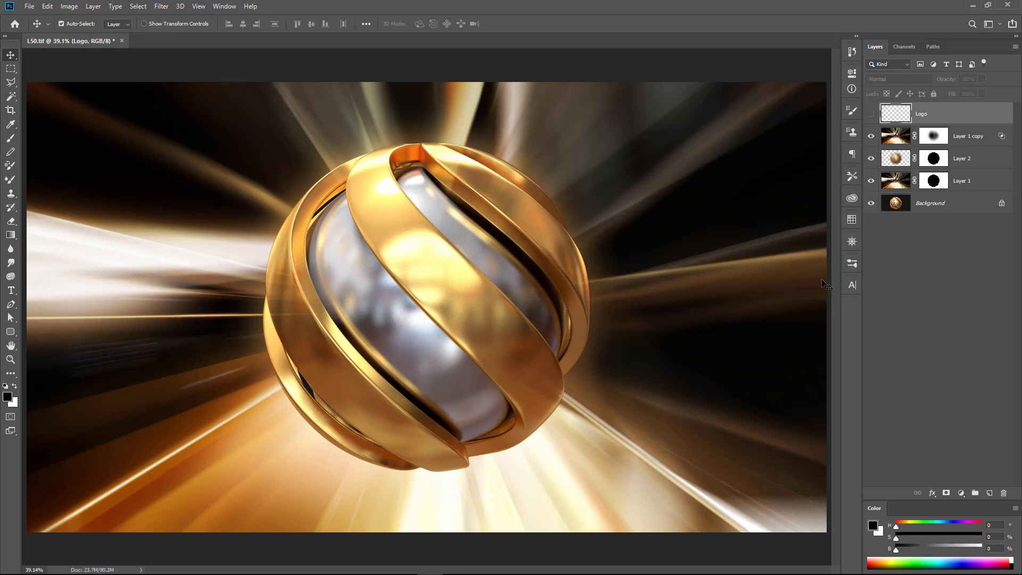
- Make the Logo layer visible and view the finished composite in full-screen mode
click(871, 114)
key(f)
key(f)
key(z)
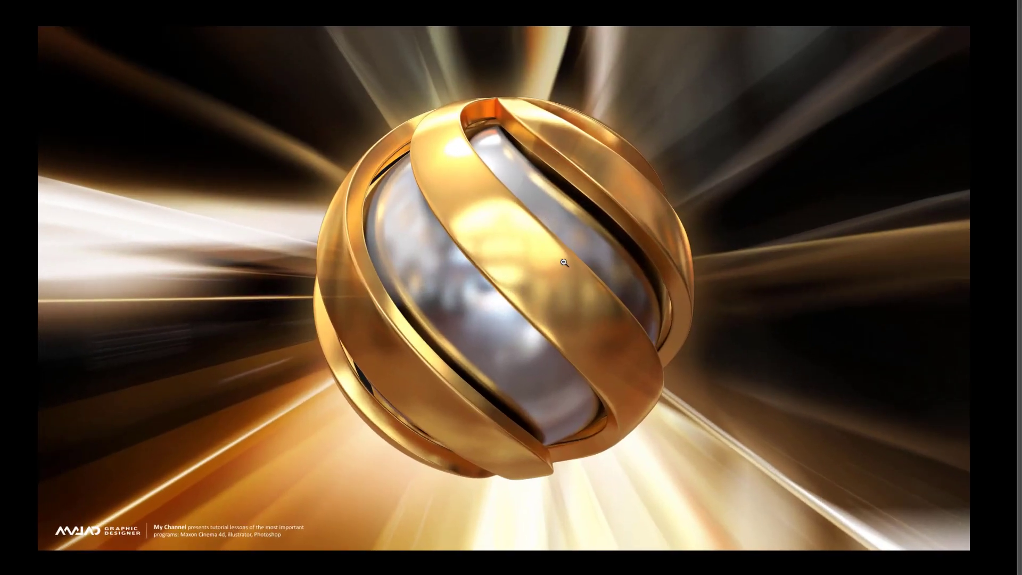